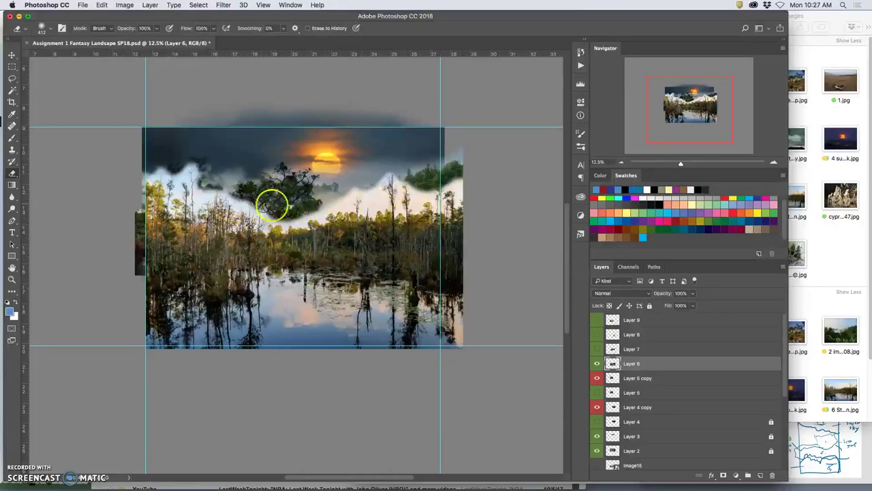
Lower Layer 6's opacity to 21% and erase the parts of the swamp image covering the two dark trees beneath it
click(693, 293)
drag(679, 305, 659, 307)
drag(324, 256, 246, 235)
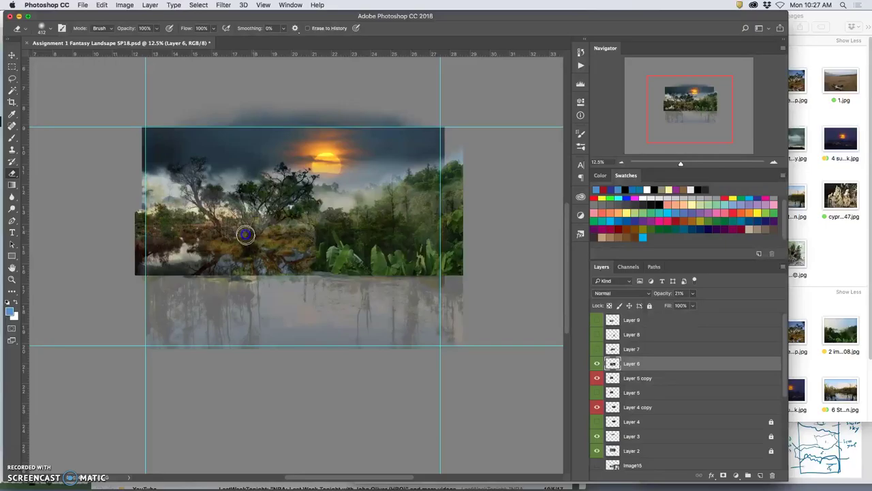
mouse_move(286, 211)
mouse_down()
mouse_move(265, 206)
mouse_move(250, 186)
mouse_move(218, 209)
mouse_move(224, 183)
mouse_move(216, 194)
mouse_move(228, 195)
mouse_move(219, 185)
mouse_move(205, 198)
mouse_move(185, 172)
mouse_move(182, 180)
mouse_move(217, 195)
mouse_move(216, 220)
mouse_up()
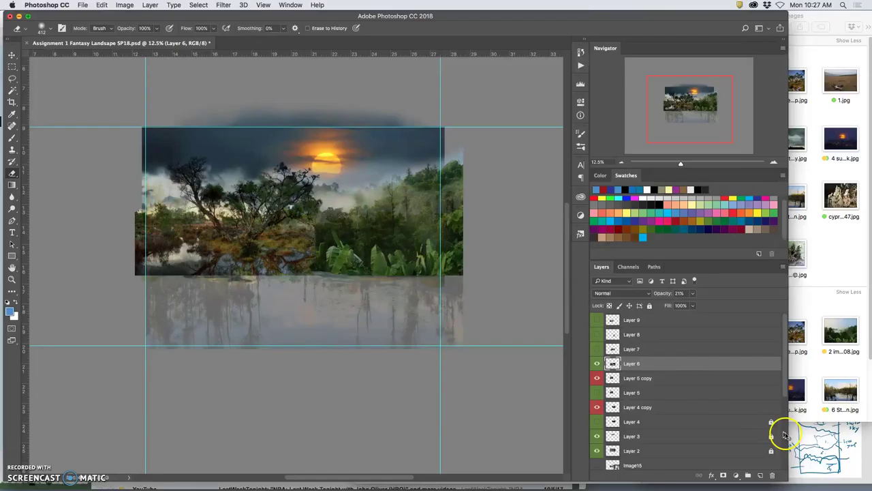
Check the assignment sketch in Preview, return to Photoshop and restore Layer 6 to 100% opacity
double_click(826, 447)
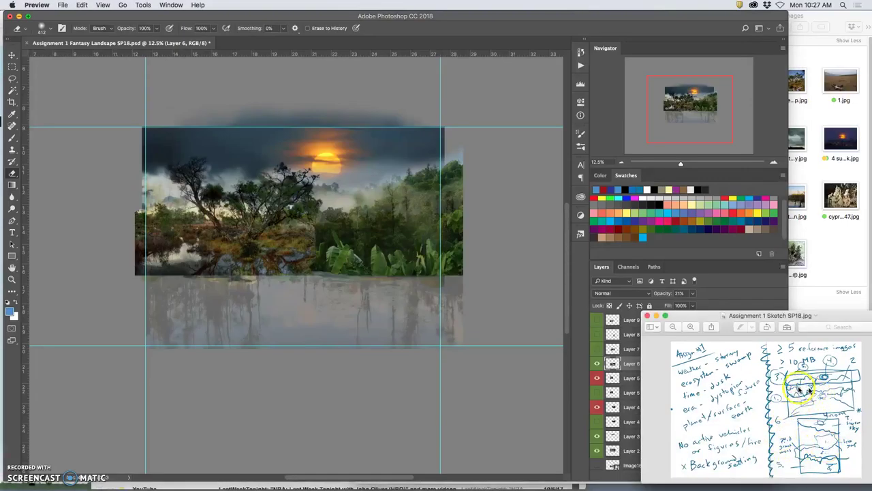
click(299, 202)
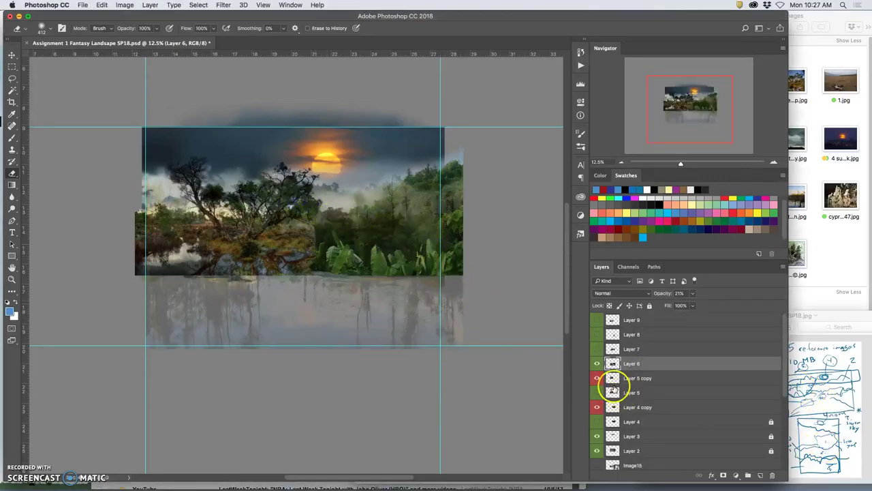
click(692, 293)
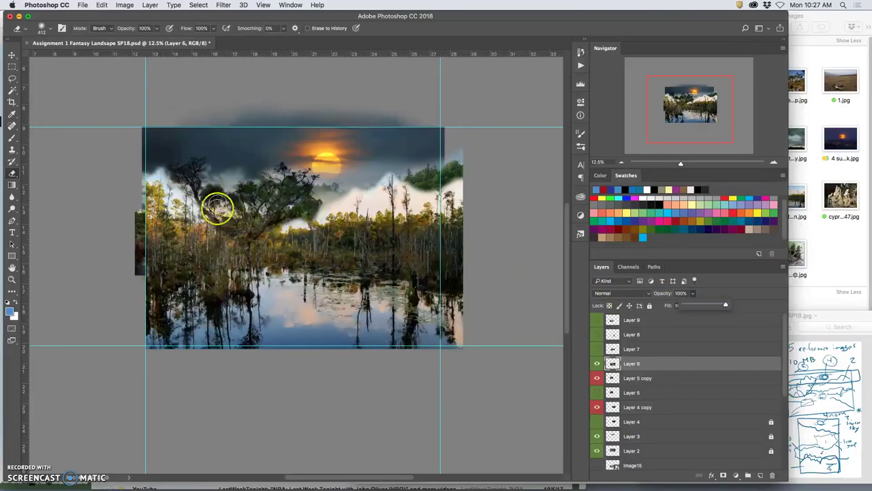
click(229, 237)
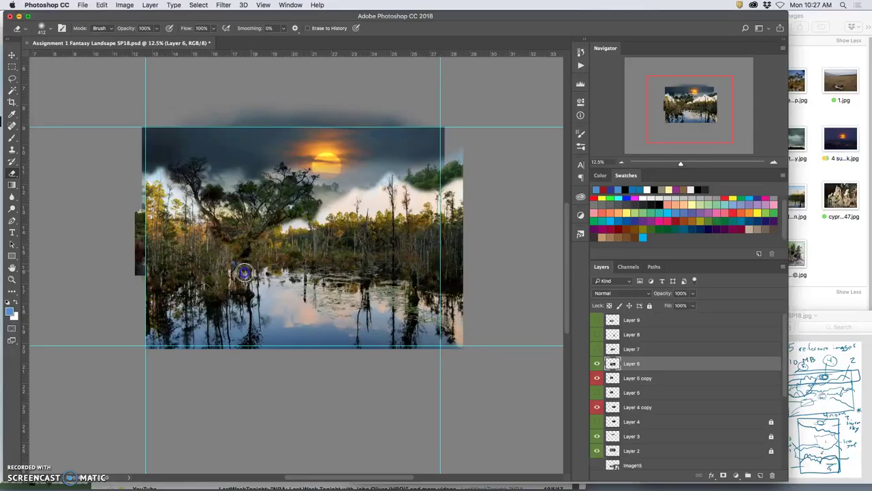
Erase Layer 6 softly around the base of the large tree to blend its trunk into the swamp
key(super+plus)
key(super+plus)
key(super+plus)
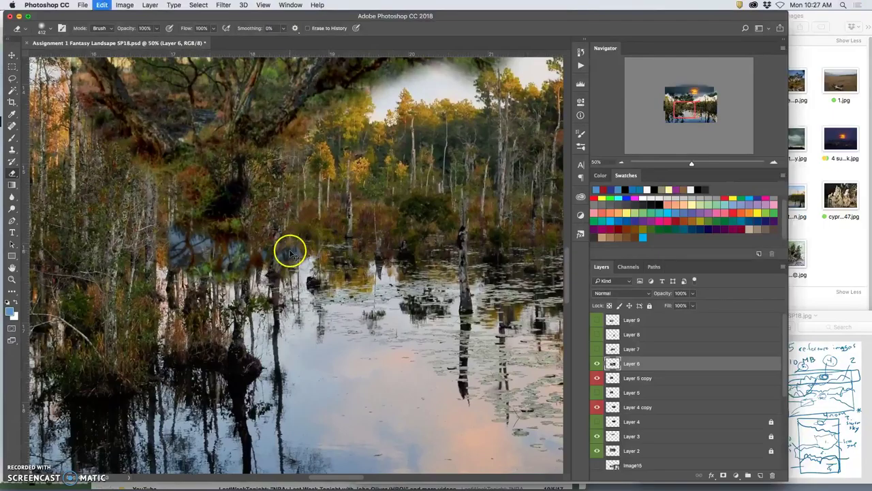
mouse_move(292, 253)
mouse_down()
mouse_move(195, 171)
mouse_move(201, 156)
mouse_move(173, 156)
mouse_move(187, 155)
mouse_move(173, 143)
mouse_move(197, 169)
mouse_move(247, 167)
mouse_move(266, 177)
mouse_move(248, 186)
mouse_move(234, 213)
mouse_move(227, 201)
mouse_move(239, 169)
mouse_move(309, 182)
mouse_move(351, 206)
mouse_move(348, 251)
mouse_move(315, 247)
mouse_up()
mouse_move(315, 247)
mouse_down()
mouse_move(407, 288)
mouse_move(446, 318)
mouse_up()
drag(370, 301, 146, 335)
Erase the swamp image beneath the large tree's lower branches to blend them with the yellow treeline
drag(288, 271, 232, 266)
mouse_move(347, 264)
mouse_down()
mouse_move(252, 276)
mouse_move(232, 293)
mouse_move(243, 285)
mouse_up()
drag(284, 262, 263, 289)
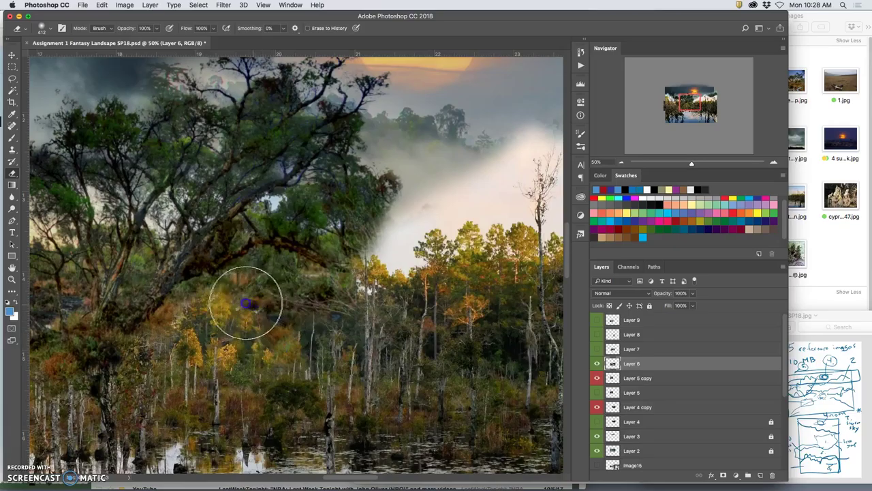
mouse_move(262, 325)
mouse_down()
mouse_move(238, 312)
mouse_move(228, 294)
mouse_move(206, 293)
mouse_move(174, 325)
mouse_up()
scroll(362, 259, down, 10)
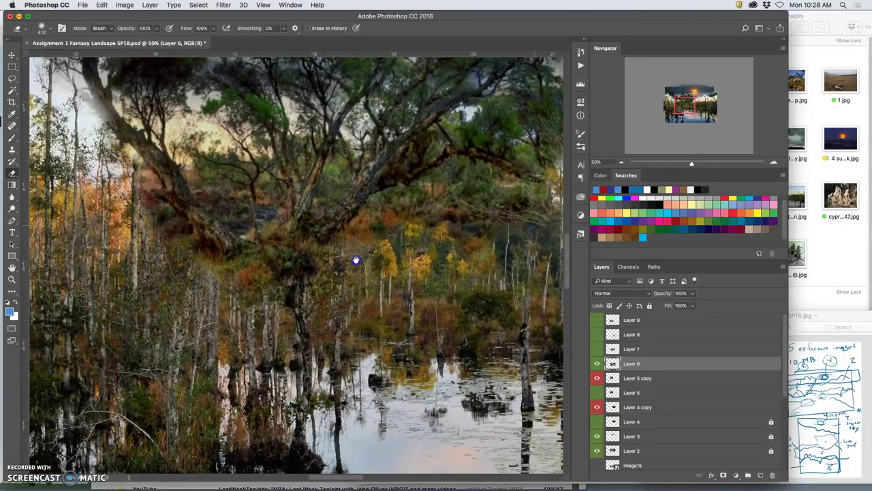
drag(356, 261, 154, 218)
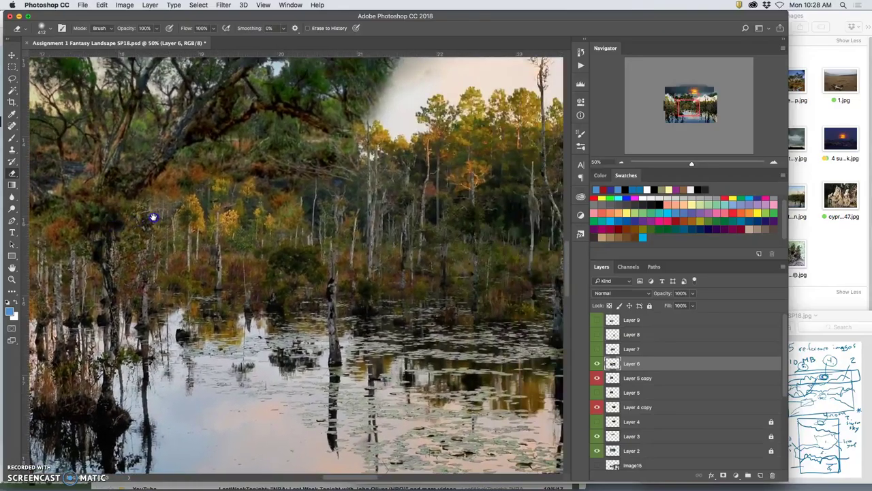
Try erasing the swamp treeline beside the large tree's outer branches, comparing with the images beneath by hiding and reshowing Layer 6
mouse_move(288, 197)
mouse_down()
mouse_move(206, 216)
mouse_move(185, 207)
mouse_up()
mouse_move(276, 175)
mouse_down()
mouse_move(254, 175)
mouse_move(254, 182)
mouse_move(303, 175)
mouse_move(308, 209)
mouse_move(222, 234)
mouse_move(226, 269)
mouse_move(251, 264)
mouse_move(255, 236)
mouse_move(269, 265)
mouse_move(270, 247)
mouse_move(268, 255)
mouse_move(304, 232)
mouse_up()
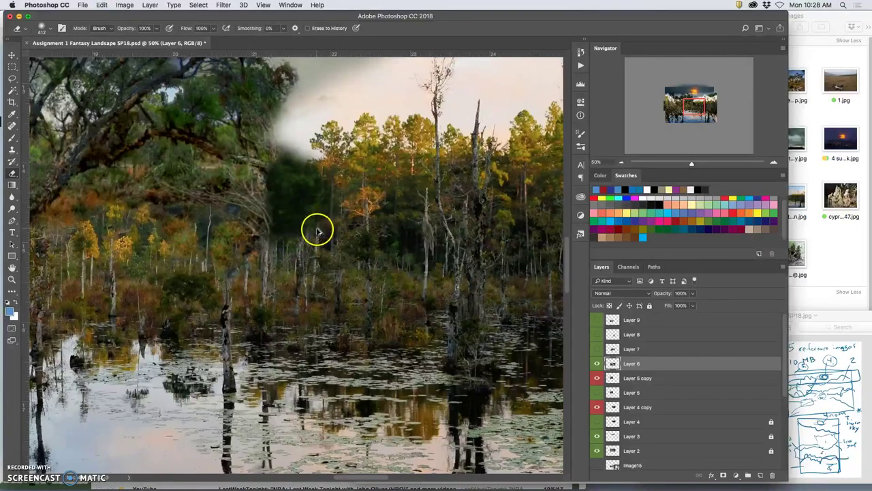
click(598, 364)
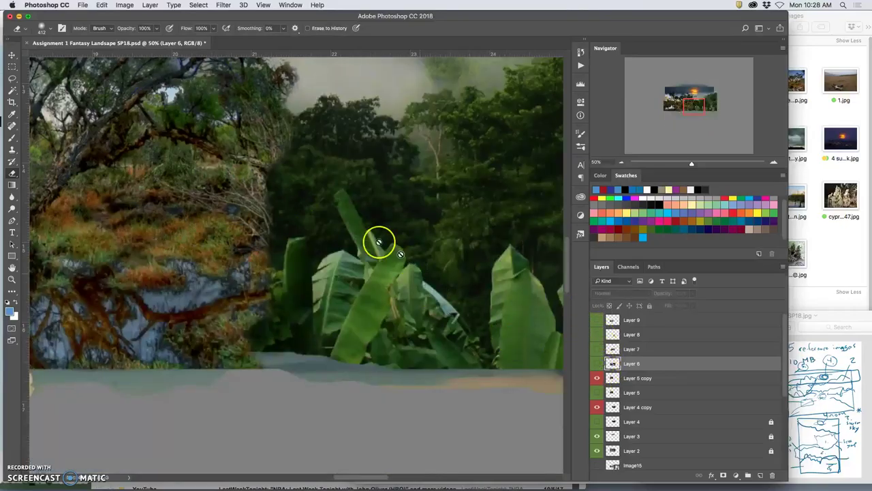
click(596, 364)
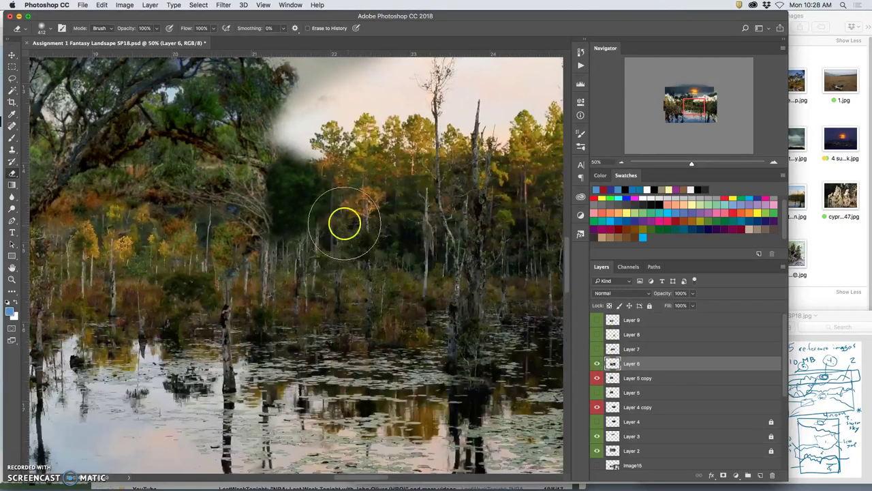
mouse_move(357, 208)
mouse_down()
mouse_move(264, 282)
mouse_move(260, 298)
mouse_up()
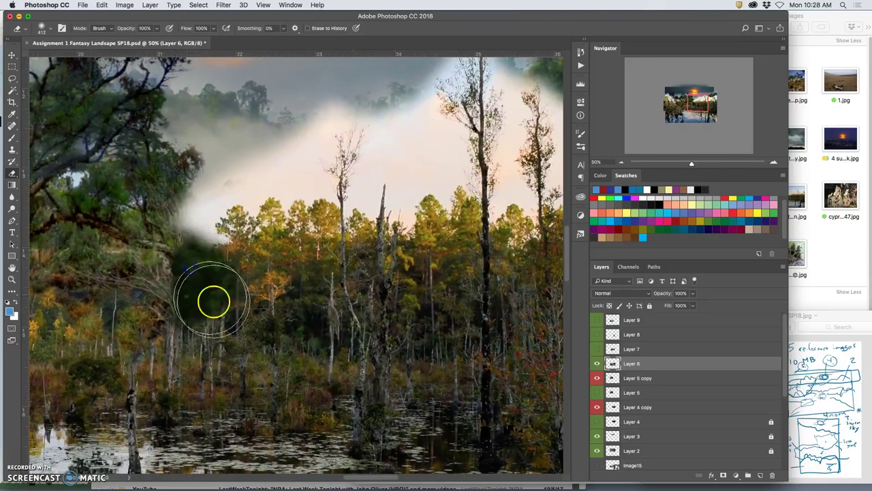
drag(286, 319, 183, 239)
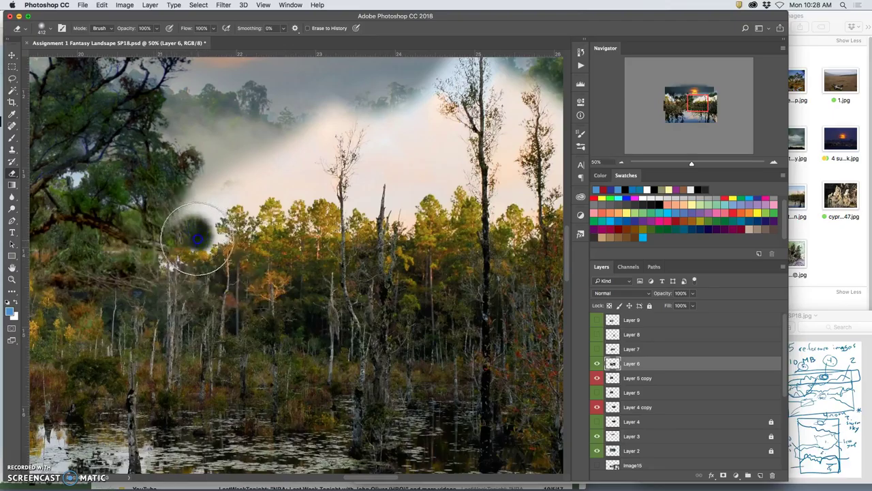
mouse_move(189, 205)
mouse_down()
mouse_move(156, 229)
mouse_move(156, 250)
mouse_up()
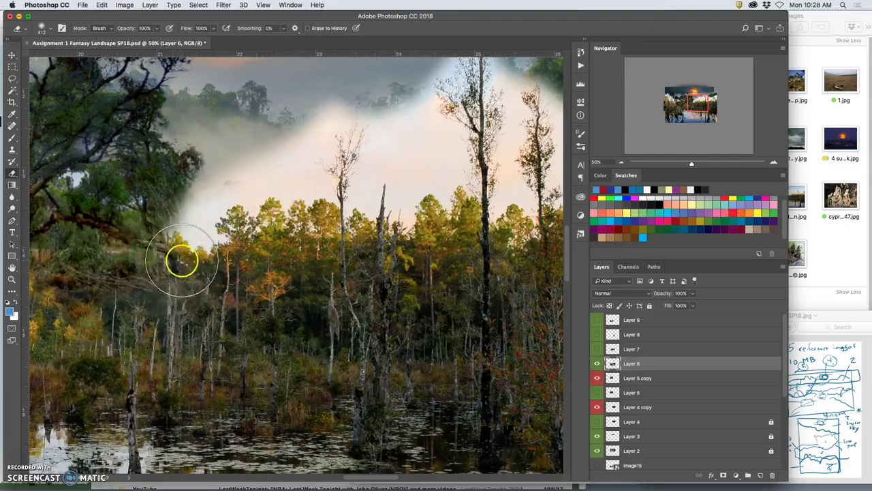
Select Layer 6's pale sky behind the bare swamp trees with the Magic Wand
mouse_move(175, 242)
mouse_down()
mouse_move(171, 191)
mouse_move(190, 201)
mouse_move(267, 153)
mouse_move(273, 133)
mouse_move(290, 125)
mouse_move(287, 148)
mouse_move(310, 112)
mouse_move(291, 105)
mouse_up()
key(super+minus)
key(super+minus)
mouse_move(366, 169)
mouse_down()
mouse_move(355, 156)
mouse_move(350, 165)
mouse_move(300, 152)
mouse_move(343, 218)
mouse_up()
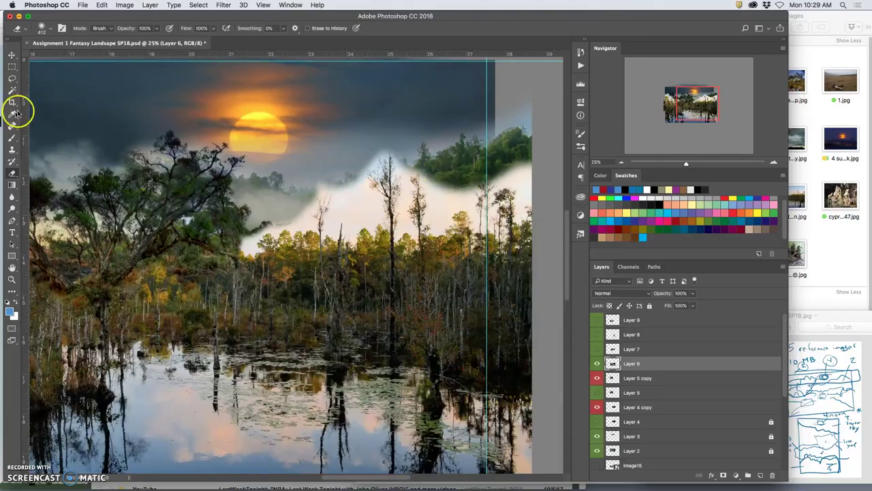
click(12, 89)
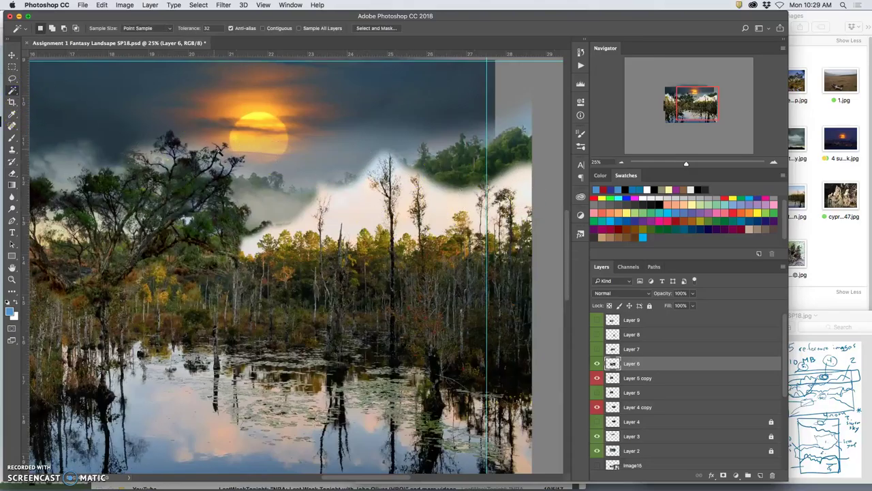
click(356, 213)
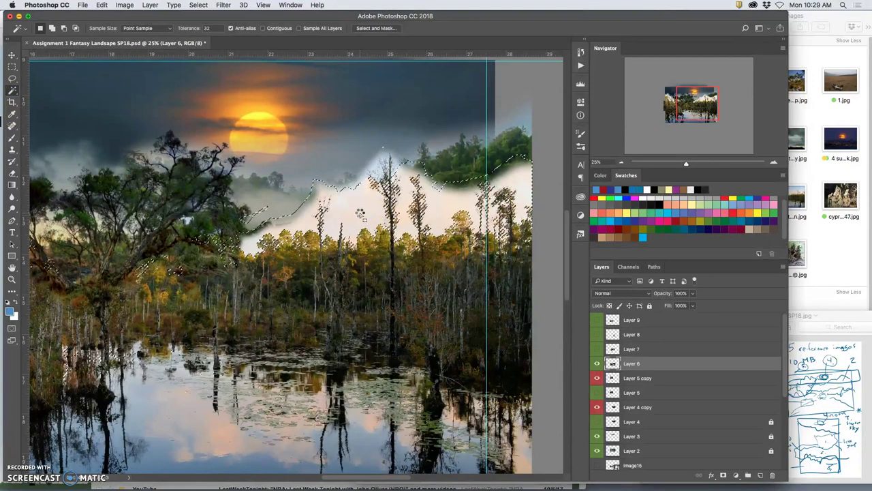
shift+click(351, 203)
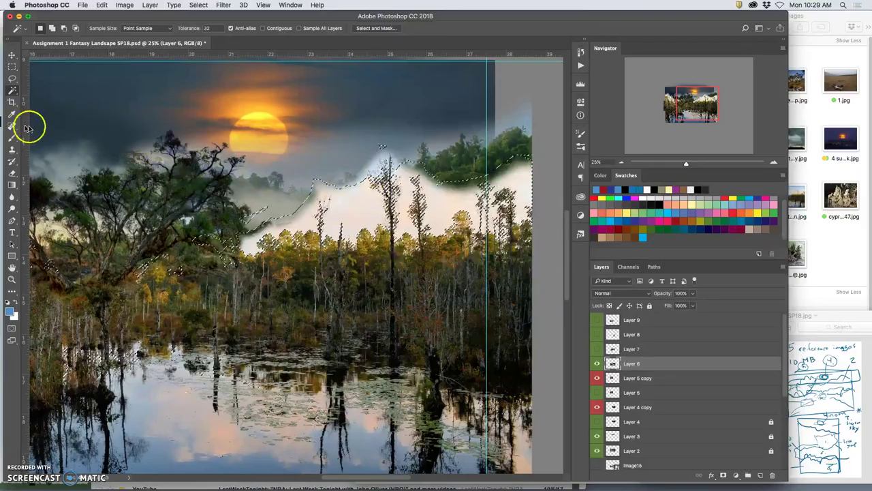
Erase the selected pale sky above the yellow treeline, reducing the eraser's opacity to 64% for the areas close to the trees
click(12, 175)
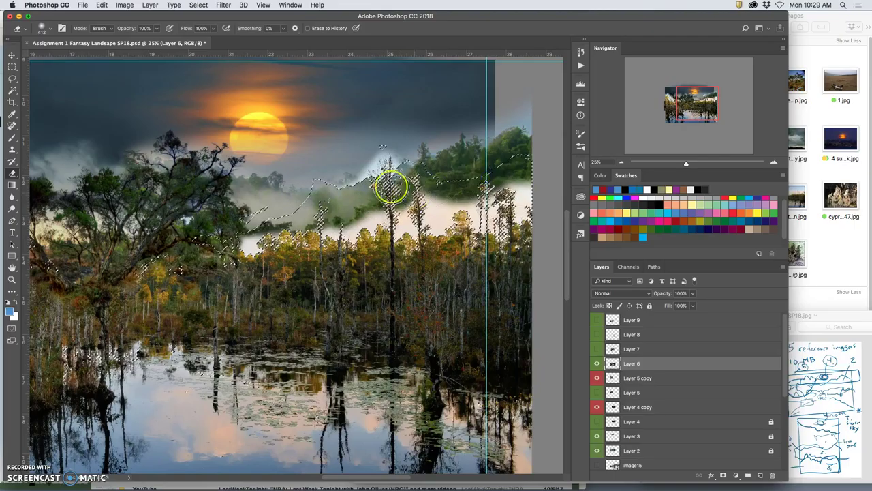
click(156, 29)
drag(156, 40, 142, 41)
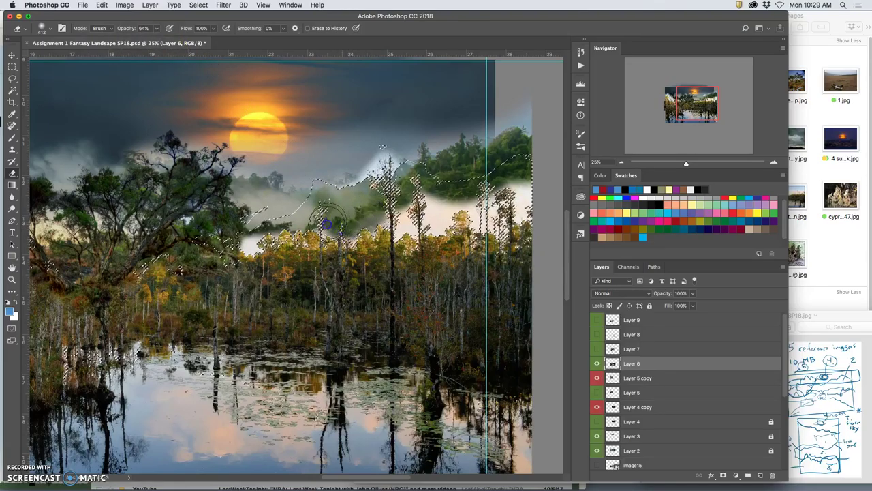
mouse_move(309, 227)
mouse_down()
mouse_move(239, 237)
mouse_move(252, 242)
mouse_up()
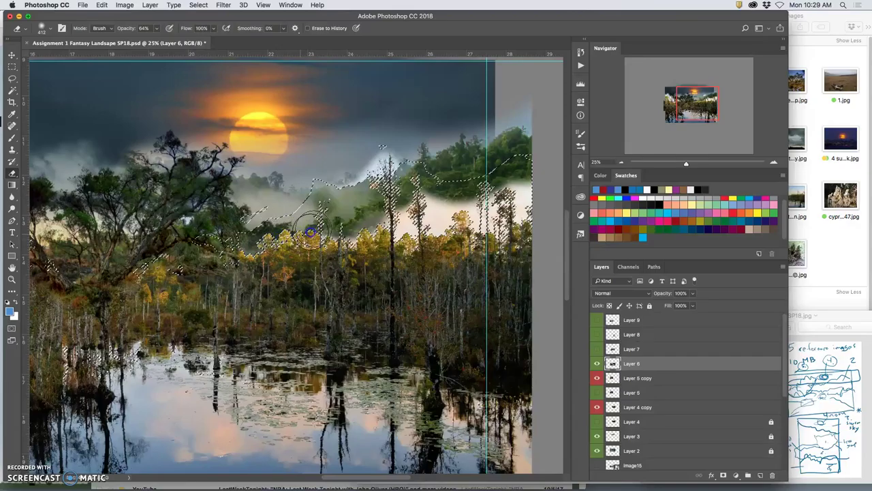
drag(403, 223, 423, 220)
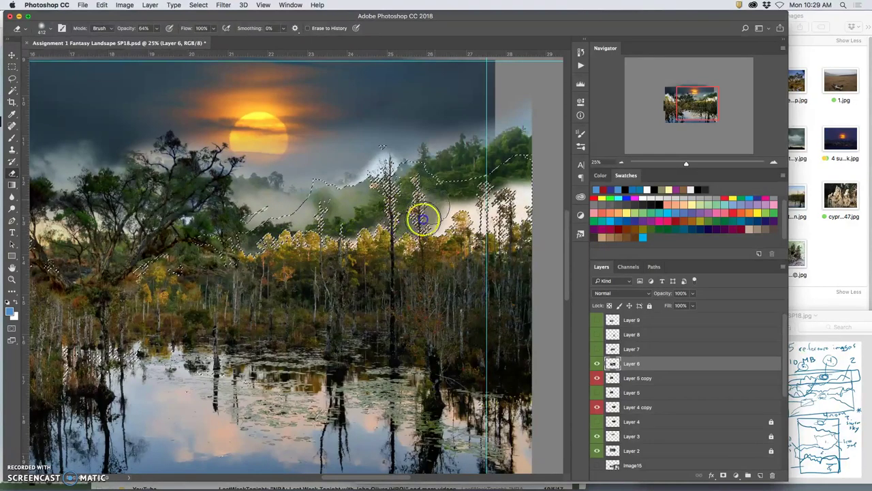
mouse_move(482, 233)
mouse_down()
mouse_move(524, 217)
mouse_move(535, 197)
mouse_move(520, 183)
mouse_move(455, 208)
mouse_move(431, 201)
mouse_move(352, 235)
mouse_move(536, 183)
mouse_move(464, 243)
mouse_move(414, 188)
mouse_move(426, 194)
mouse_move(433, 177)
mouse_move(410, 208)
mouse_up()
Erase the remaining pale sky around the tall bare trees in front of the green hillside
key(super+plus)
key(super+plus)
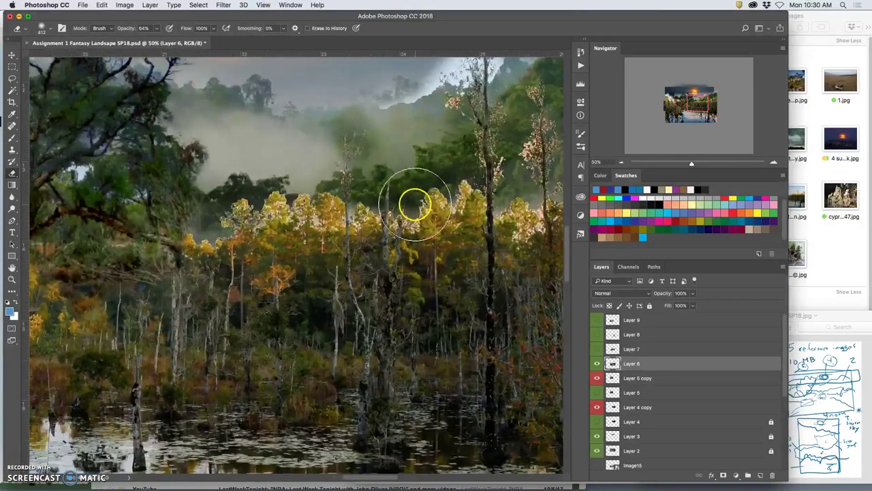
drag(418, 179, 242, 150)
drag(344, 143, 230, 142)
drag(306, 188, 351, 122)
Select the remaining white sky beside the leftmost dark tree with the Magic Wand, adding its leftover patches to the selection
key(super+minus)
key(super+minus)
key(super+minus)
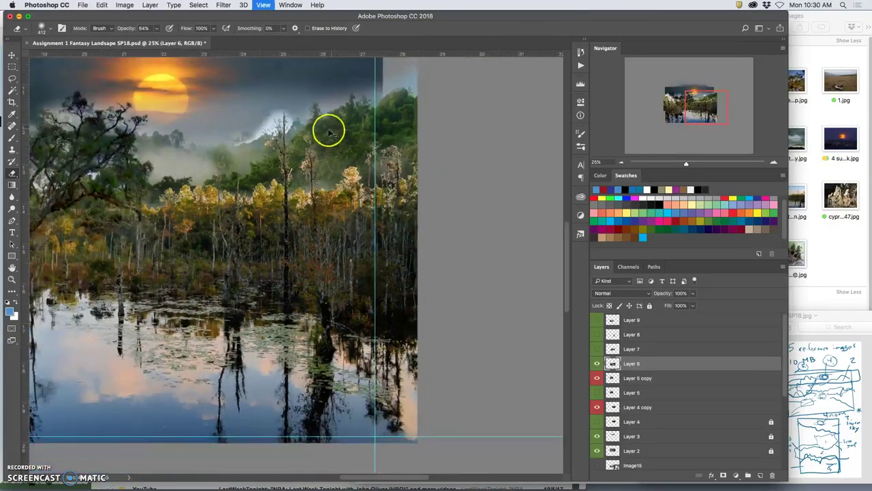
scroll(236, 200, left, 5)
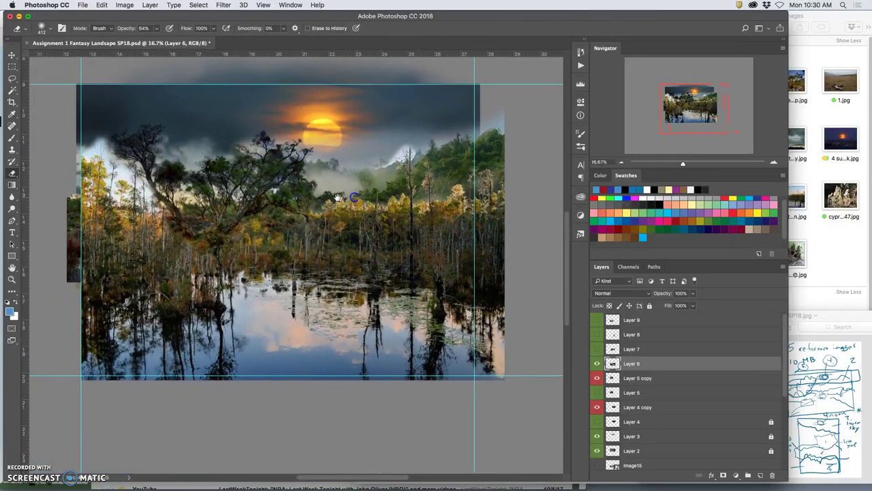
click(12, 89)
click(93, 148)
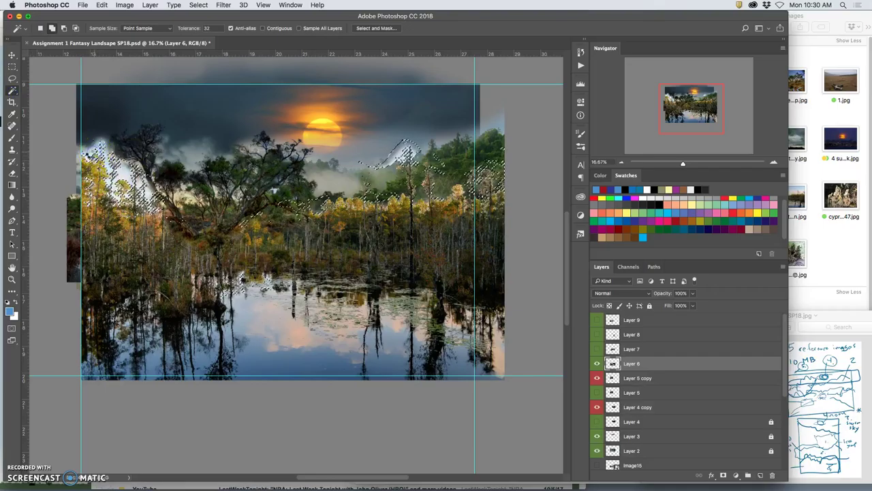
click(88, 156)
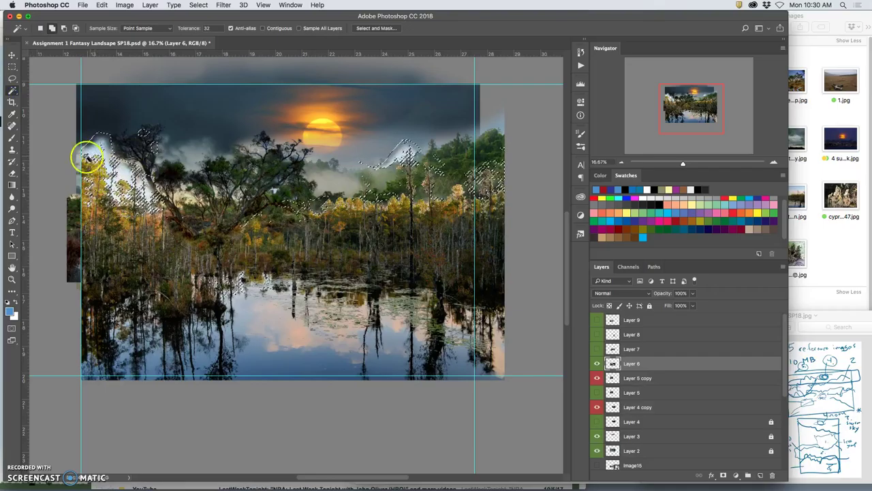
click(156, 195)
click(154, 208)
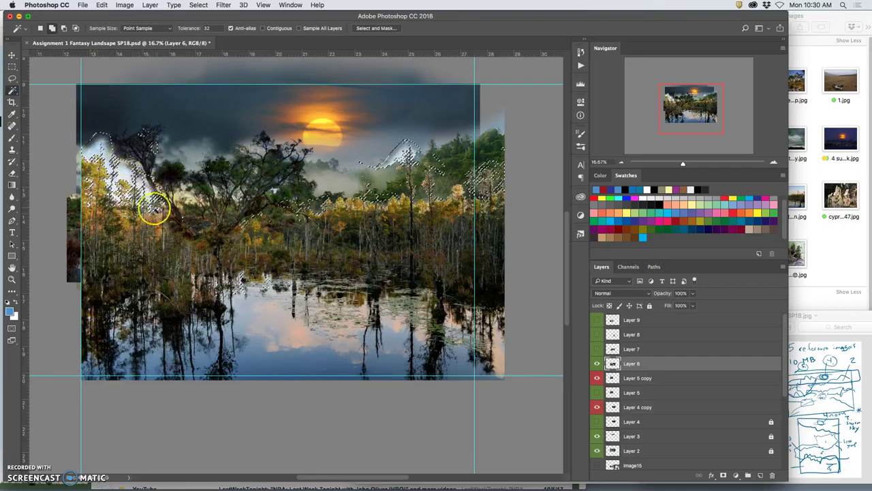
Erase the selected white sky around the leftmost dark tree and the yellow trees beside it
click(12, 169)
mouse_move(134, 143)
mouse_down()
mouse_move(159, 148)
mouse_move(76, 143)
mouse_move(120, 138)
mouse_move(128, 179)
mouse_up()
click(157, 146)
click(156, 170)
click(162, 191)
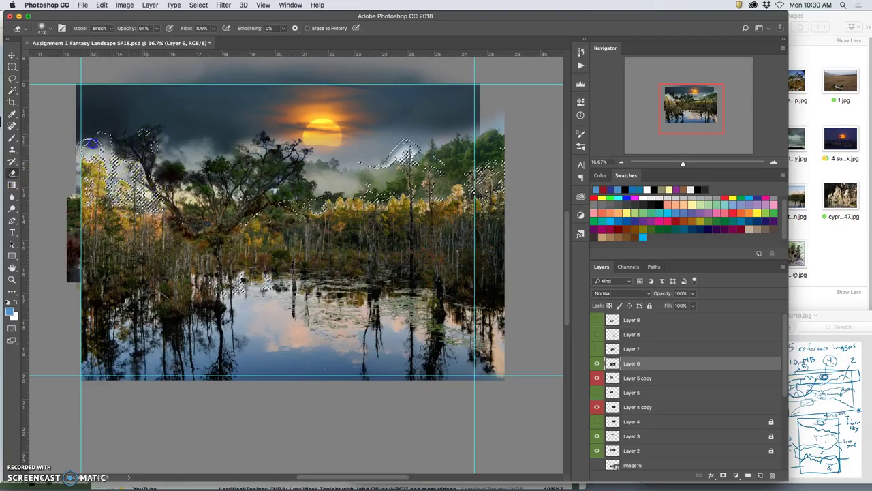
drag(92, 137, 127, 140)
click(123, 169)
click(117, 173)
click(96, 140)
Erase the white fringe above the misty green hillside, clear the selection and soften the leftover edge
click(389, 157)
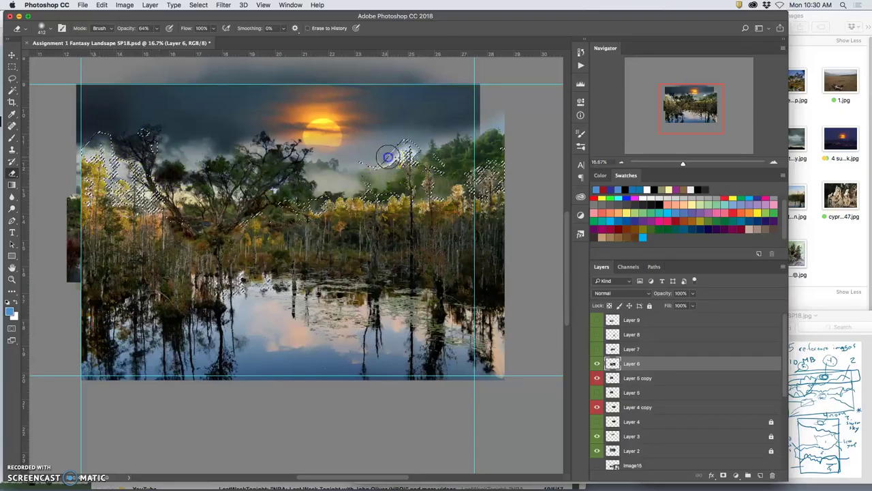
click(411, 147)
mouse_move(428, 149)
mouse_down()
mouse_move(398, 141)
mouse_move(350, 165)
mouse_move(404, 144)
mouse_move(380, 158)
mouse_move(351, 148)
mouse_move(299, 173)
mouse_move(263, 156)
mouse_move(280, 156)
mouse_move(289, 172)
mouse_move(283, 257)
mouse_move(295, 231)
mouse_up()
key(super+d)
mouse_move(388, 158)
mouse_down()
mouse_move(385, 166)
mouse_move(417, 147)
mouse_move(400, 165)
mouse_up()
Hide and reshow Layer 6 to compare the blended swamp with the images beneath
click(597, 361)
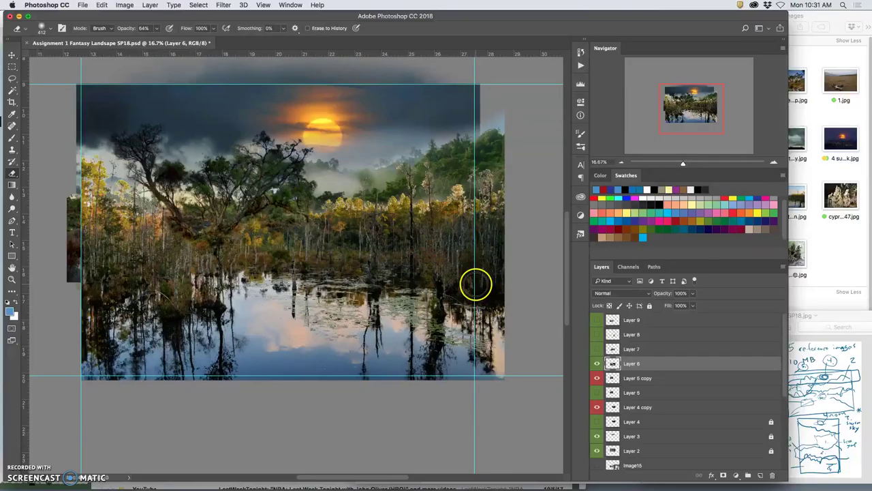
click(438, 15)
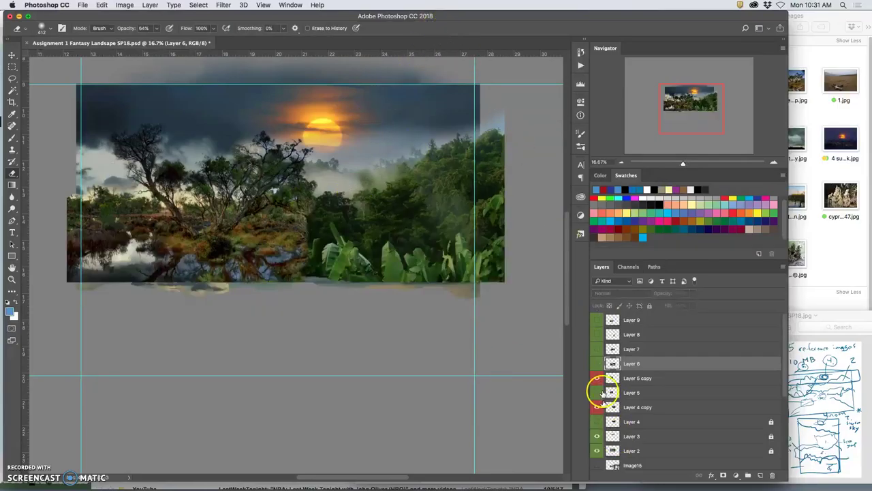
click(597, 364)
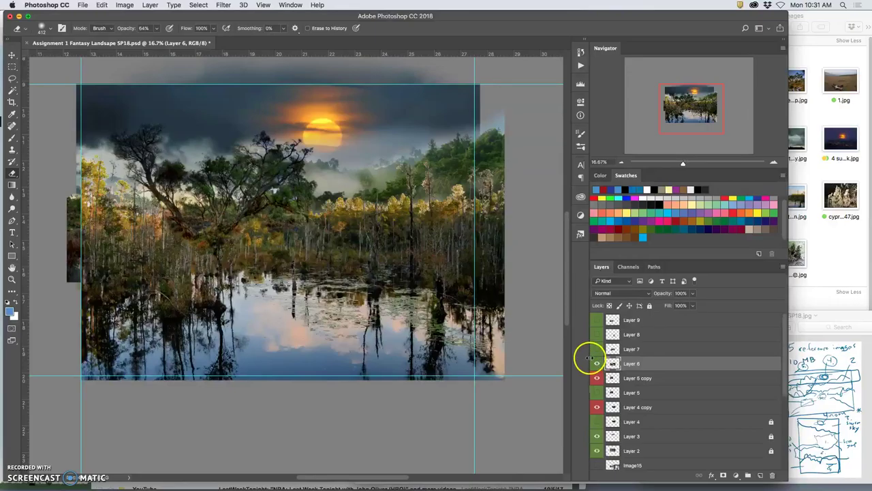
Erase the leftover haze above the misty hillside and around the yellow treetops at the photo's left edge on Layer 6
click(390, 164)
click(395, 159)
click(394, 164)
mouse_move(394, 164)
mouse_down()
mouse_move(413, 140)
mouse_move(453, 151)
mouse_up()
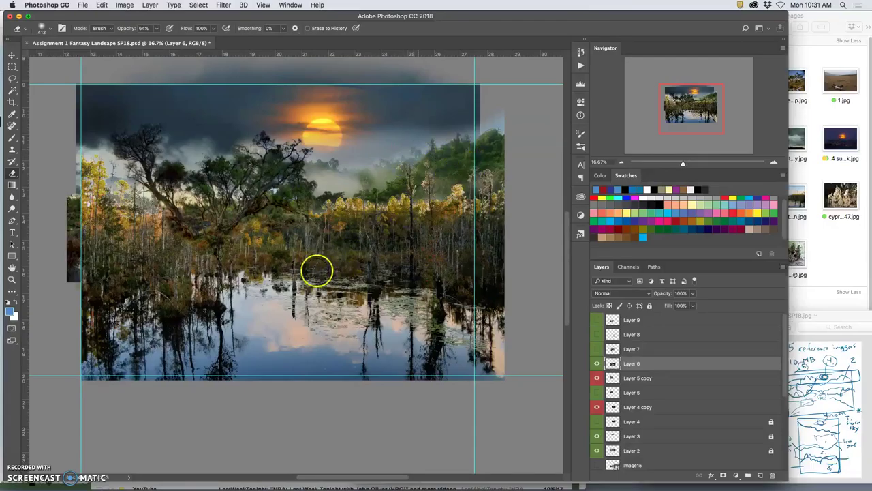
drag(102, 145, 97, 142)
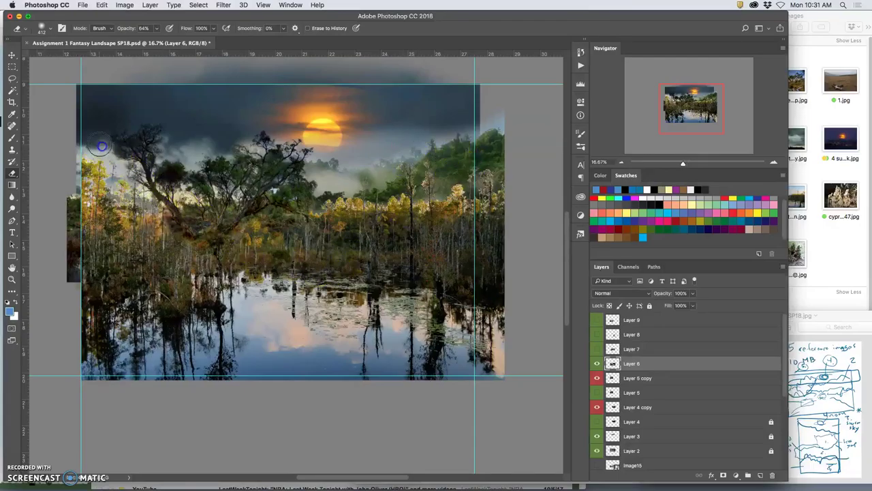
drag(101, 143, 88, 151)
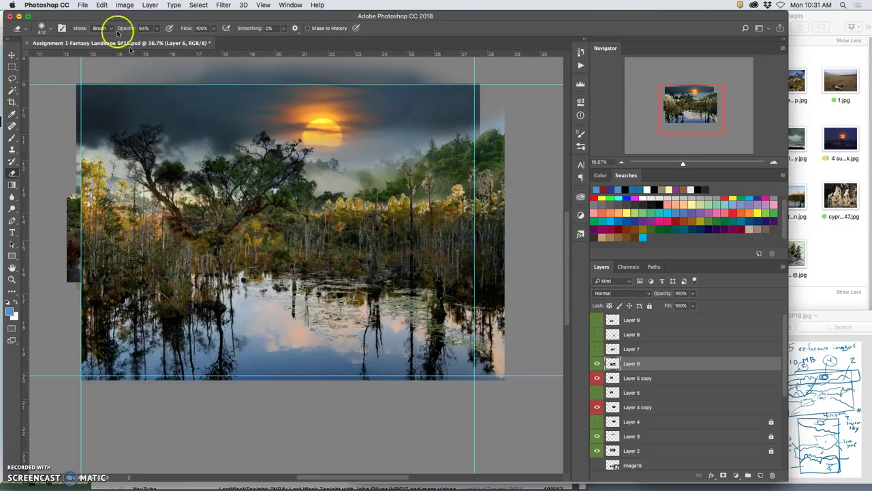
Darken Layer 6 with Levels: midtone input 0.94, white input 250 and white output 228
click(124, 5)
mouse_move(140, 30)
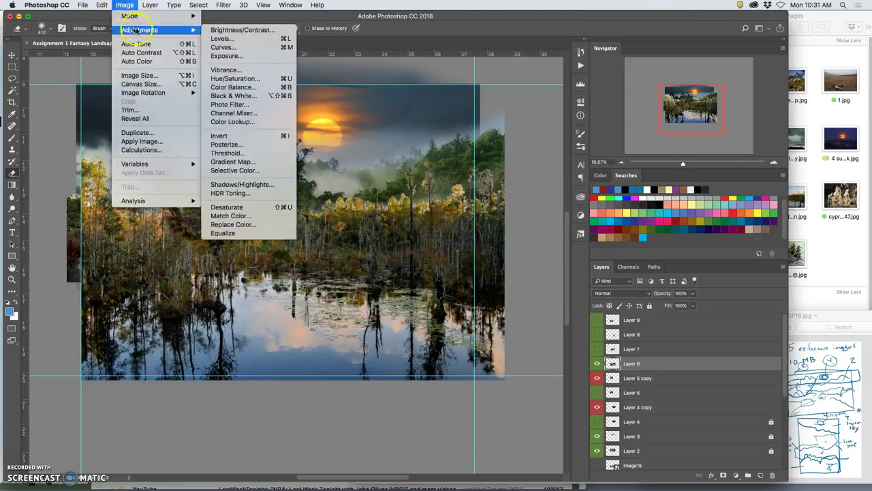
click(233, 42)
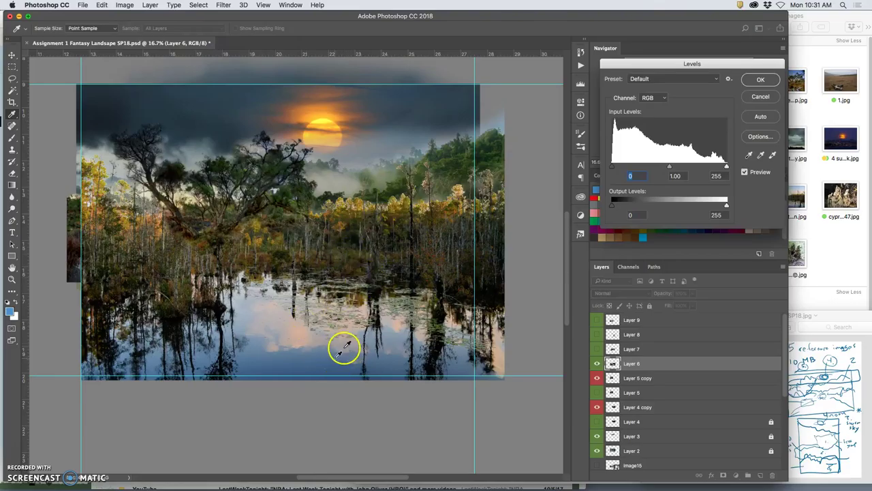
drag(673, 169, 672, 168)
drag(727, 167, 725, 167)
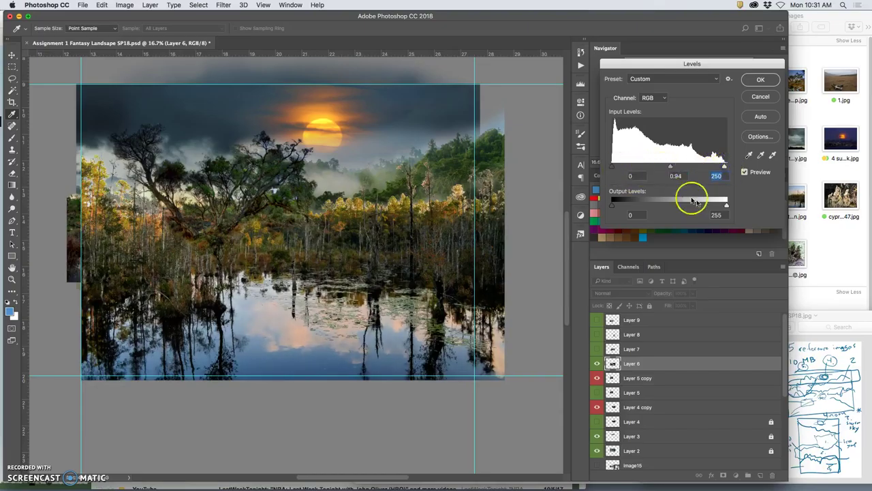
drag(726, 205, 704, 205)
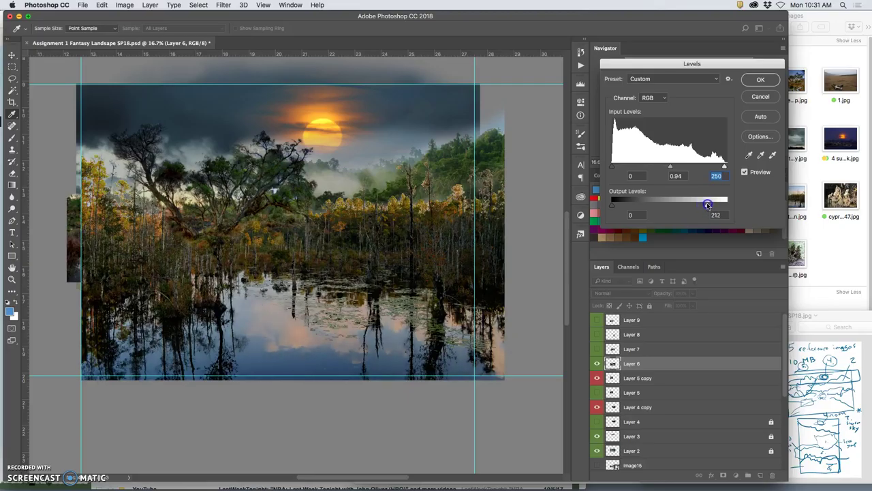
drag(713, 203, 713, 204)
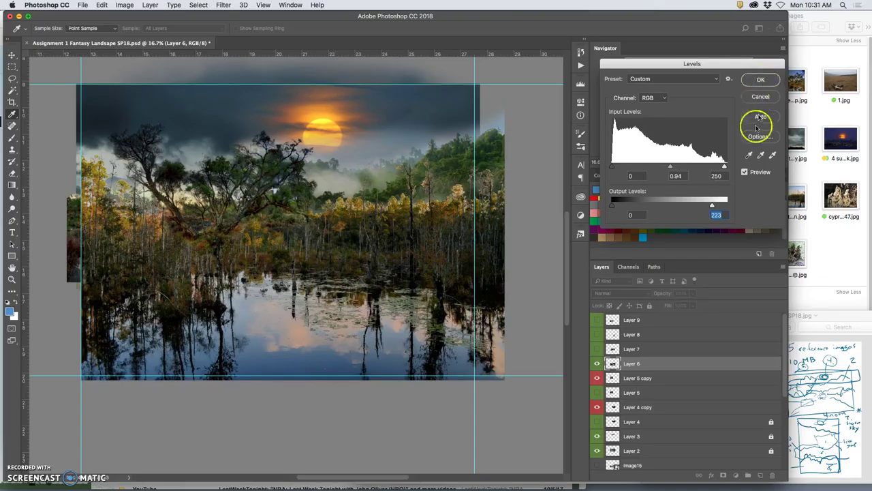
drag(714, 205, 719, 206)
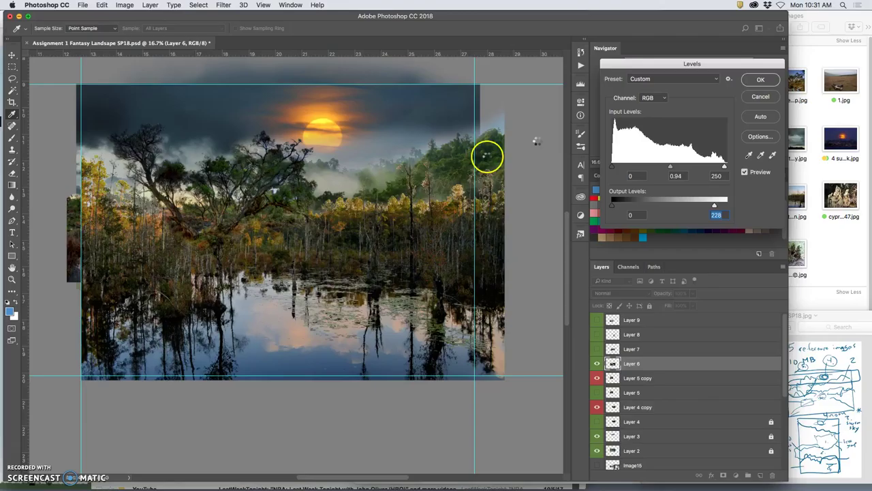
key(Return)
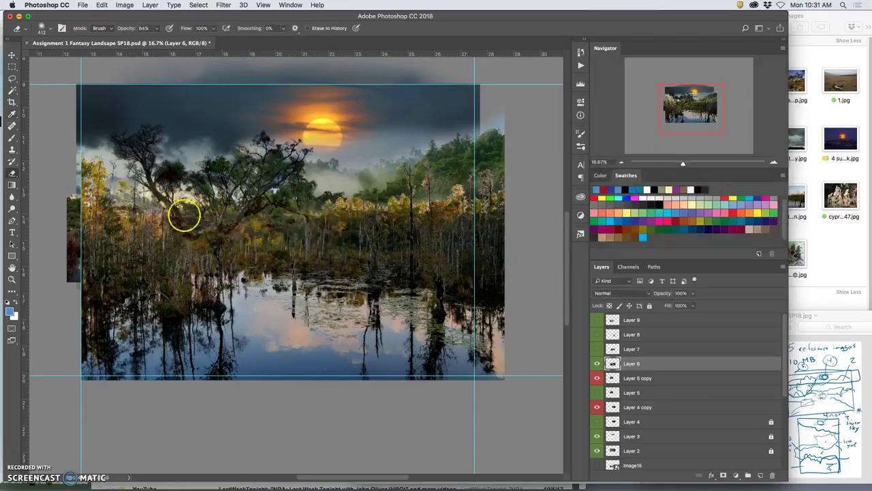
Open Color Balance for Layer 6, shift the midtones toward blue and set the highlights to -10, -3, +2
click(125, 5)
mouse_move(139, 30)
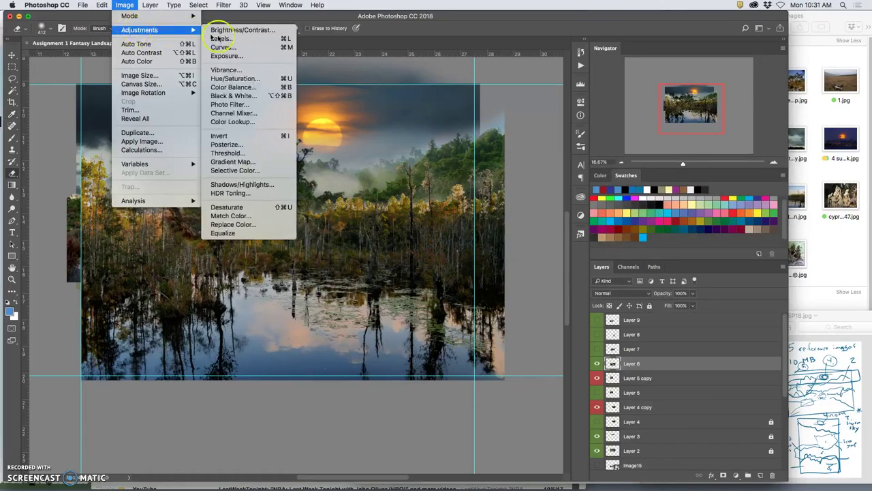
click(234, 86)
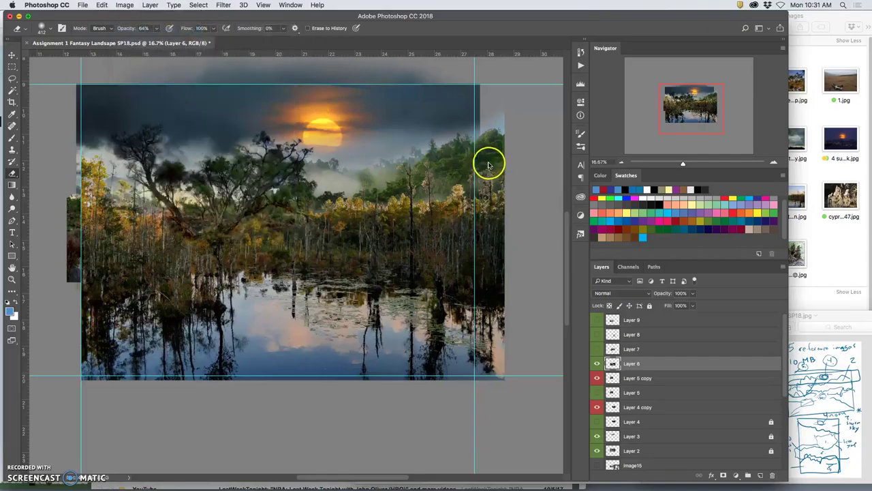
key(super+b)
drag(660, 114, 658, 115)
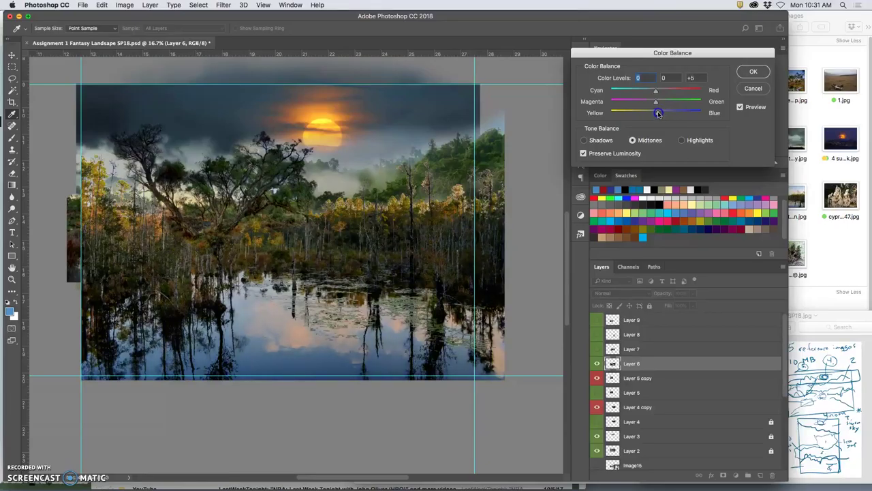
click(683, 139)
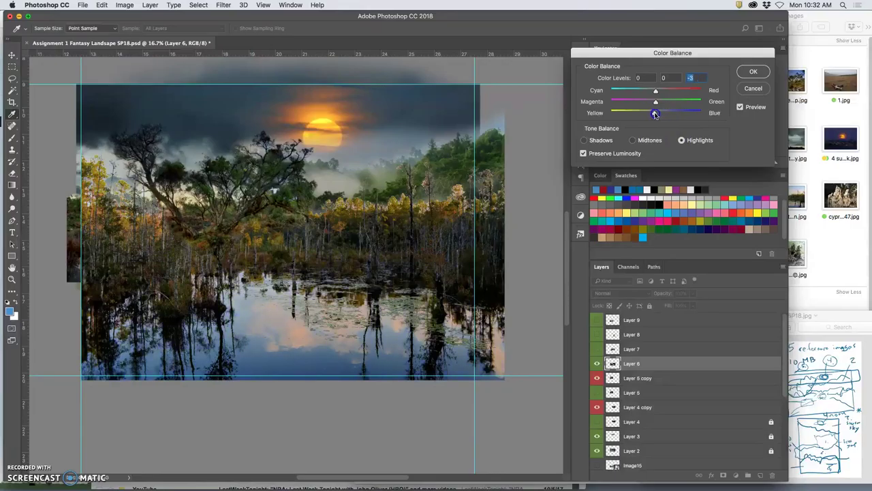
drag(655, 89, 656, 92)
click(654, 101)
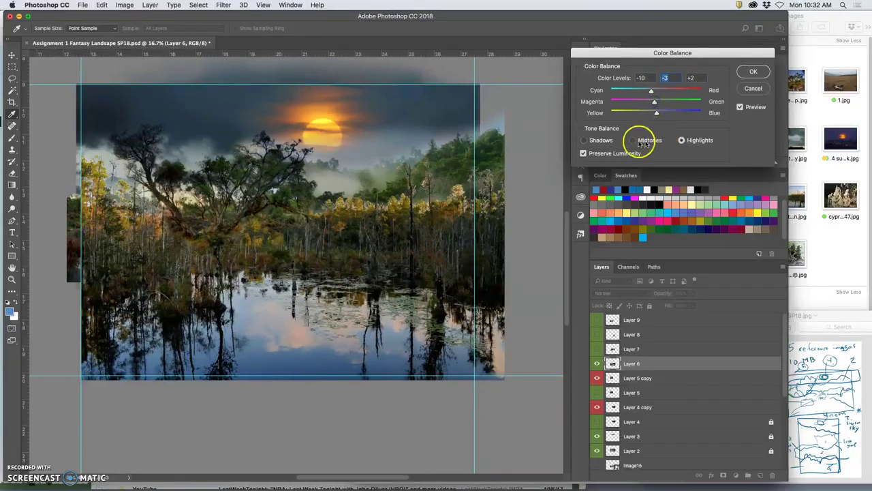
Adjust the shadows' yellow-blue and cyan-red balance, then apply the Color Balance to Layer 6
click(584, 139)
click(658, 115)
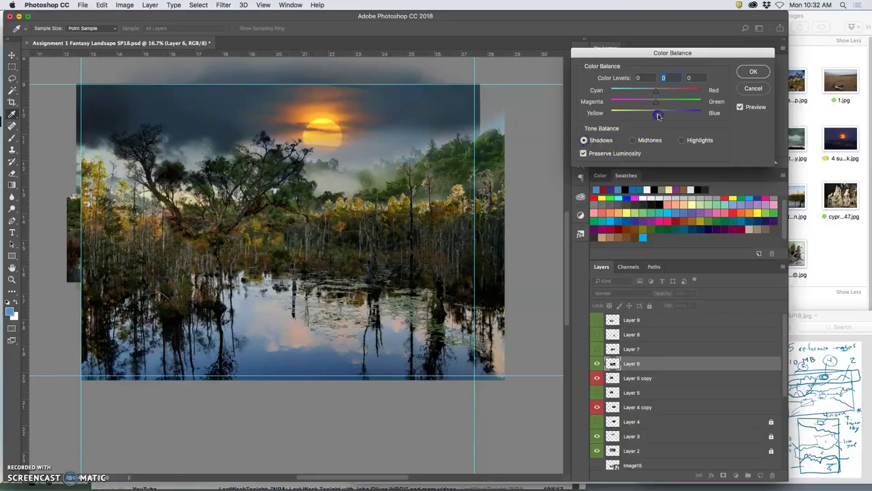
drag(658, 116, 659, 93)
click(752, 71)
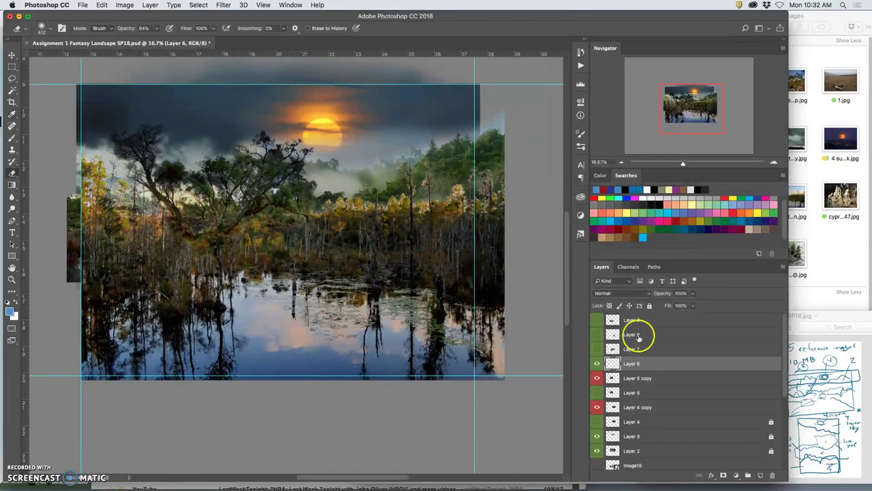
Erase the bright yellow treetops in front of the misty hillside and undo the last dab beside the tall dead trunk
click(509, 346)
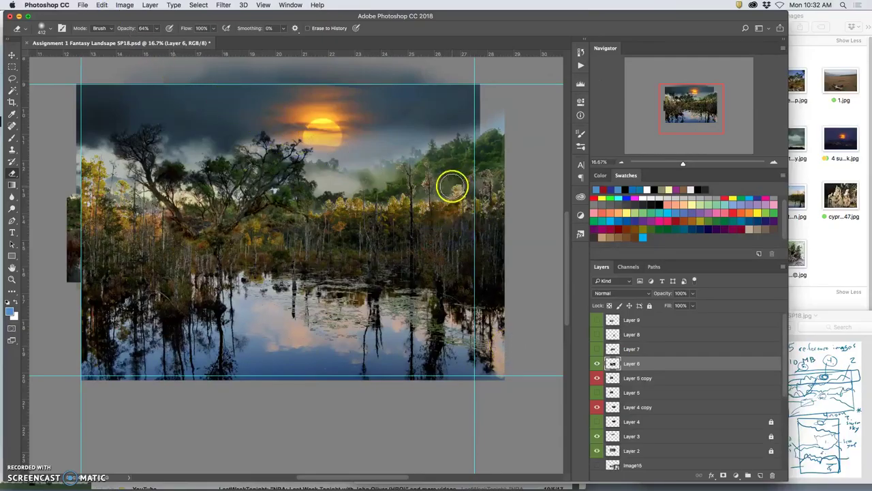
key(super+equal)
key(super+equal)
key(super+equal)
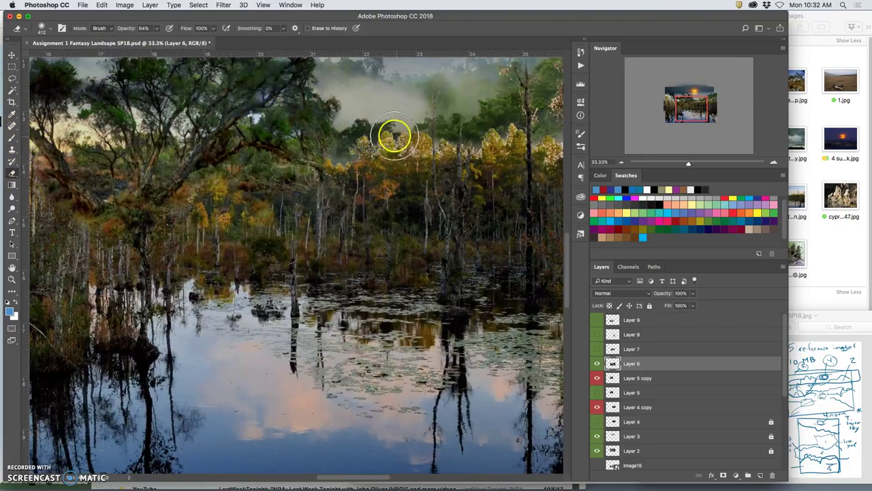
mouse_move(386, 134)
mouse_down()
mouse_move(365, 133)
mouse_move(351, 148)
mouse_move(374, 141)
mouse_move(328, 161)
mouse_move(341, 165)
mouse_move(353, 150)
mouse_move(346, 159)
mouse_move(390, 136)
mouse_move(408, 146)
mouse_move(414, 139)
mouse_move(410, 158)
mouse_move(426, 134)
mouse_move(423, 156)
mouse_move(421, 121)
mouse_move(440, 84)
mouse_move(435, 131)
mouse_move(436, 96)
mouse_move(441, 126)
mouse_move(437, 106)
mouse_move(431, 118)
mouse_move(443, 132)
mouse_move(478, 96)
mouse_move(514, 116)
mouse_move(482, 124)
mouse_move(471, 148)
mouse_move(479, 148)
mouse_move(487, 129)
mouse_move(490, 139)
mouse_move(500, 137)
mouse_move(507, 121)
mouse_move(509, 132)
mouse_move(512, 121)
mouse_move(498, 139)
mouse_move(491, 133)
mouse_move(321, 213)
mouse_up()
key(space)
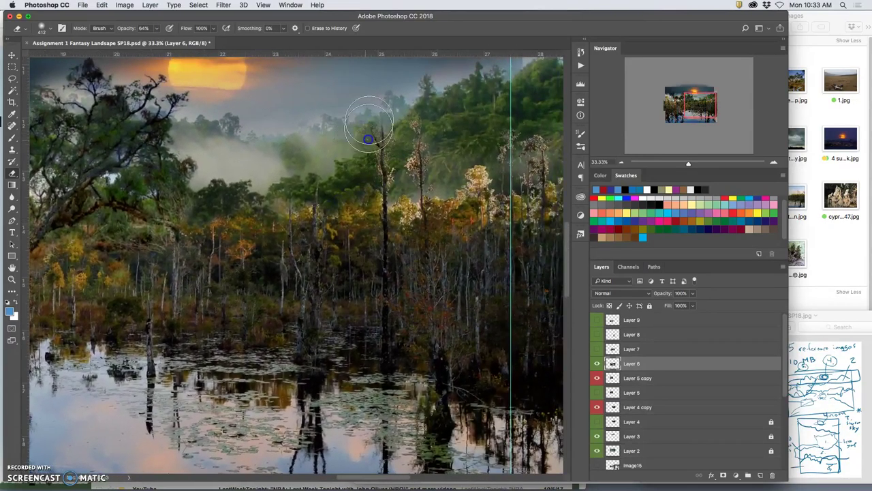
click(375, 160)
key(super+z)
With a 43 px eraser at 98% opacity, erase the pale foliage around the tall dead trunk, leaving the bare trunk
key(super+equal)
key(super+equal)
key(space)
mouse_move(416, 141)
mouse_down()
mouse_move(351, 166)
mouse_move(279, 252)
mouse_up()
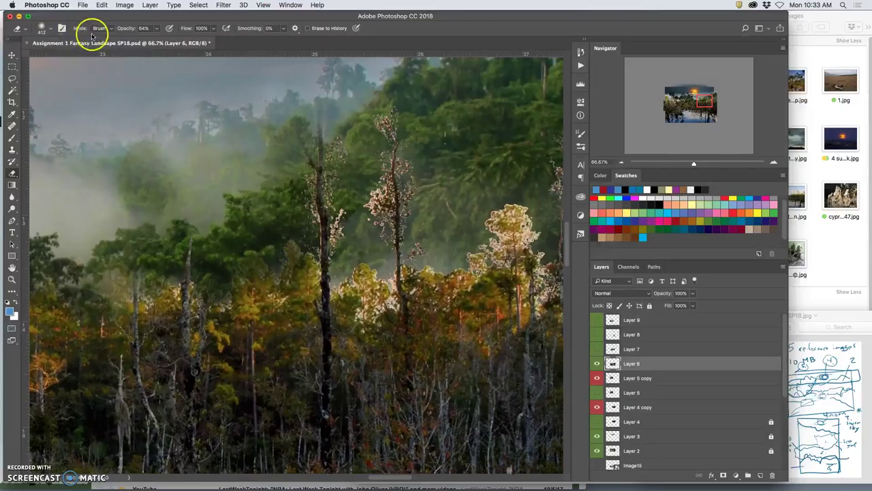
click(49, 30)
click(67, 55)
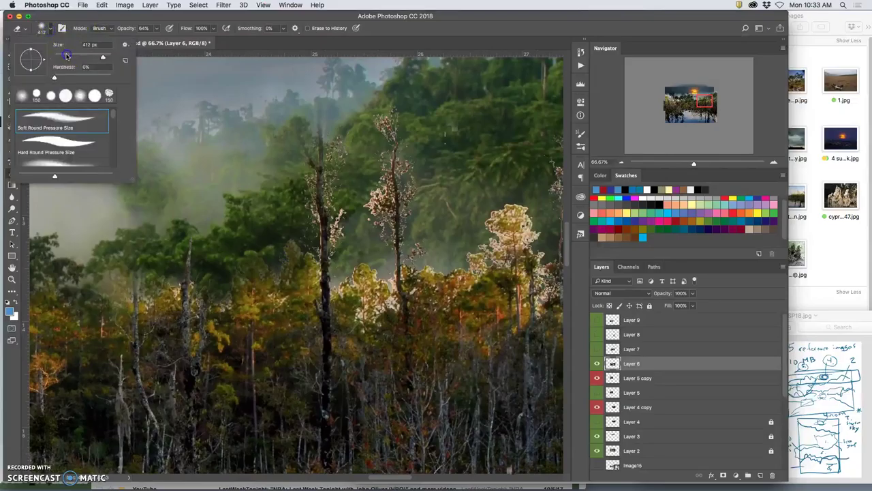
click(158, 29)
drag(171, 37, 173, 39)
mouse_move(352, 155)
mouse_down()
mouse_move(349, 127)
mouse_move(345, 156)
mouse_up()
click(328, 179)
click(329, 145)
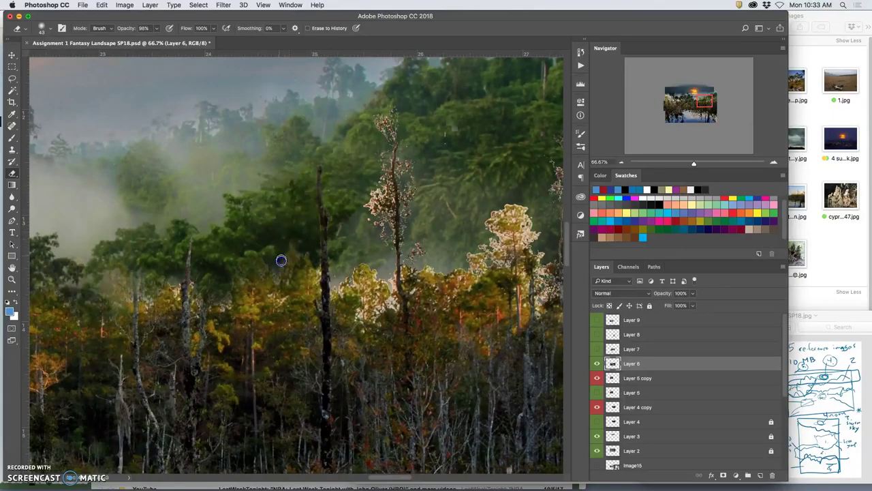
Erase the pale yellow leaves around the shorter dead trunk to the left of the tall one
click(187, 294)
click(177, 287)
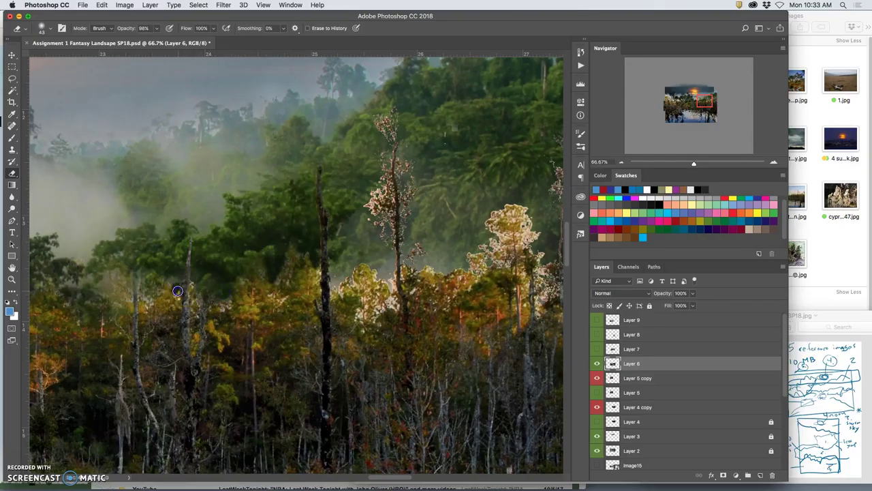
click(201, 279)
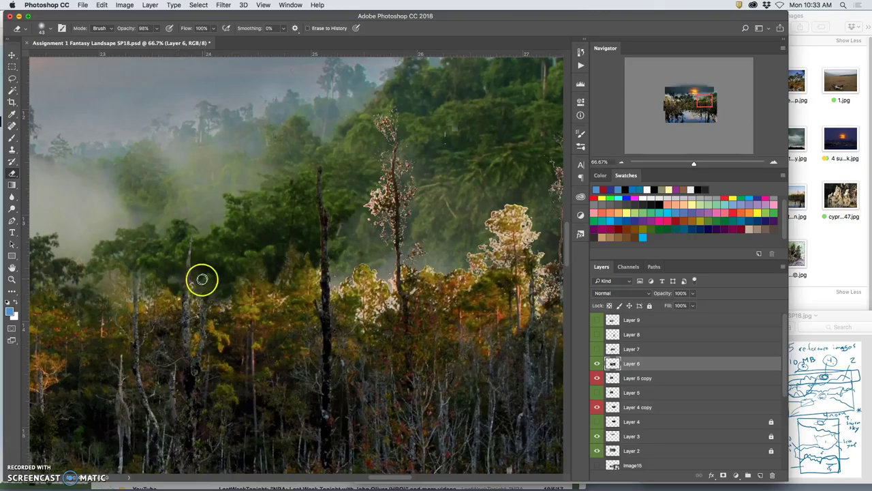
mouse_move(192, 293)
mouse_down()
mouse_move(164, 302)
mouse_move(139, 285)
mouse_up()
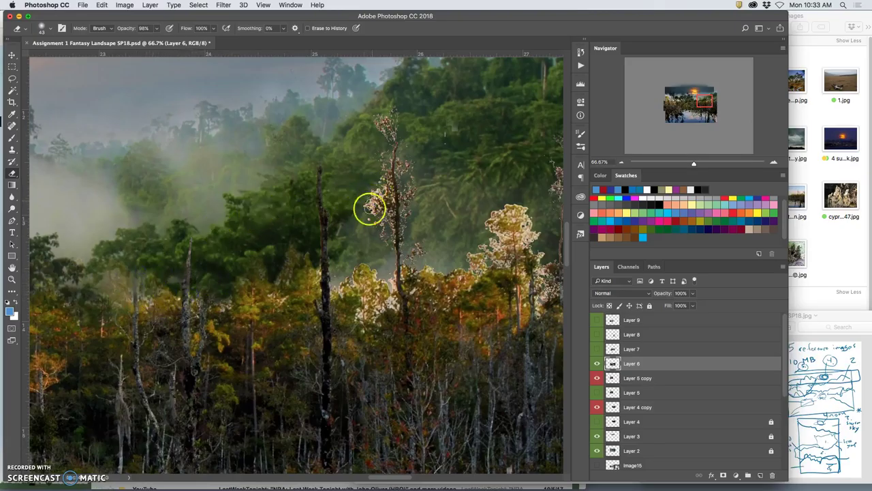
Erase the pinkish foliage around the thin dead trunk right of the tall one, plus the pale fringe between their bases
mouse_move(337, 285)
mouse_down()
mouse_move(365, 314)
mouse_move(352, 278)
mouse_move(445, 256)
mouse_move(393, 173)
mouse_move(371, 158)
mouse_move(375, 177)
mouse_move(409, 199)
mouse_move(368, 199)
mouse_up()
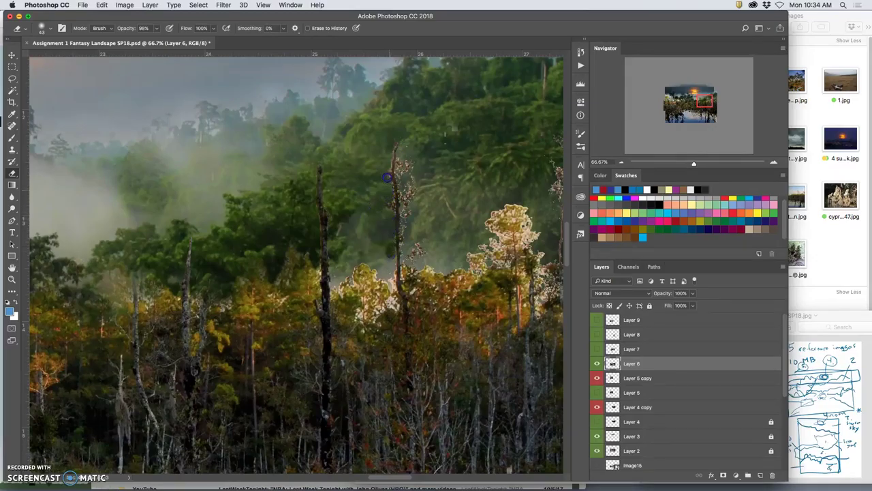
mouse_move(386, 164)
mouse_down()
mouse_move(401, 130)
mouse_move(403, 144)
mouse_move(447, 127)
mouse_move(452, 104)
mouse_move(452, 145)
mouse_move(405, 163)
mouse_move(402, 175)
mouse_move(399, 156)
mouse_move(404, 202)
mouse_up()
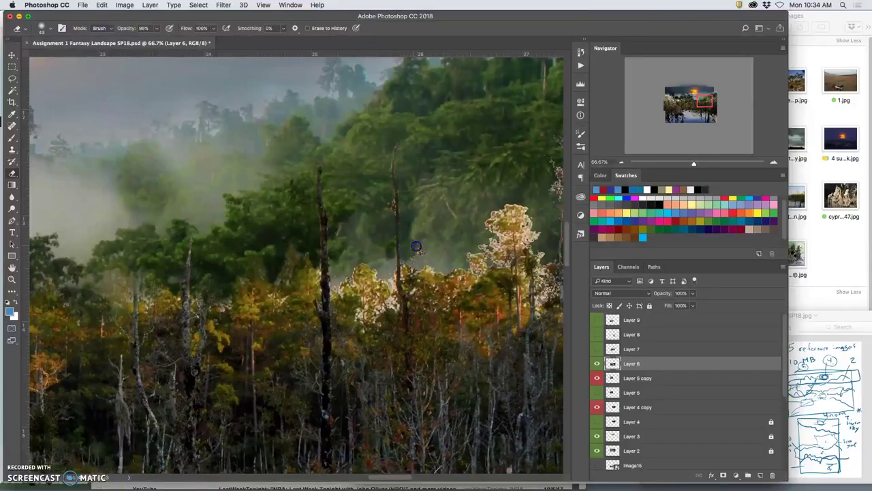
mouse_move(388, 246)
mouse_down()
mouse_move(371, 257)
mouse_move(365, 251)
mouse_move(355, 269)
mouse_up()
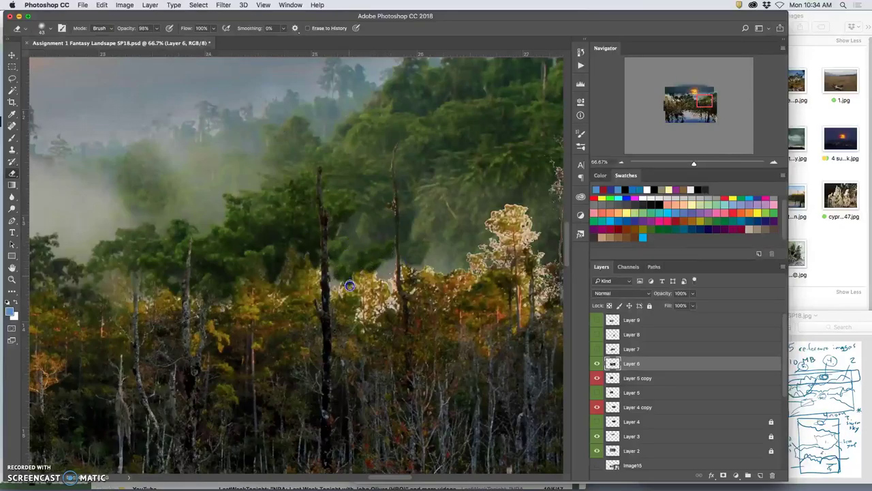
Erase the yellow treetops left of the tall dead trunk, softening their edge with the eraser at 70% opacity
mouse_move(267, 250)
mouse_down()
mouse_move(277, 277)
mouse_move(298, 254)
mouse_up()
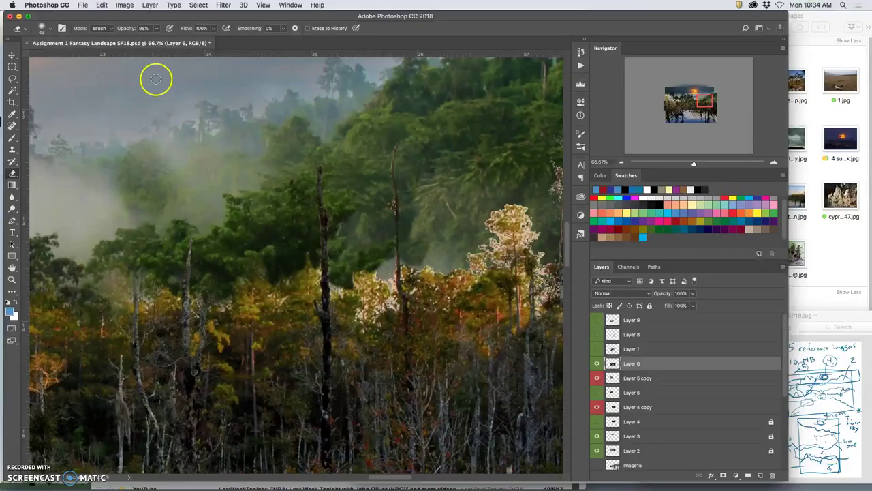
click(156, 28)
mouse_move(263, 253)
mouse_down()
mouse_move(277, 272)
mouse_move(308, 262)
mouse_move(303, 253)
mouse_move(274, 273)
mouse_move(244, 276)
mouse_up()
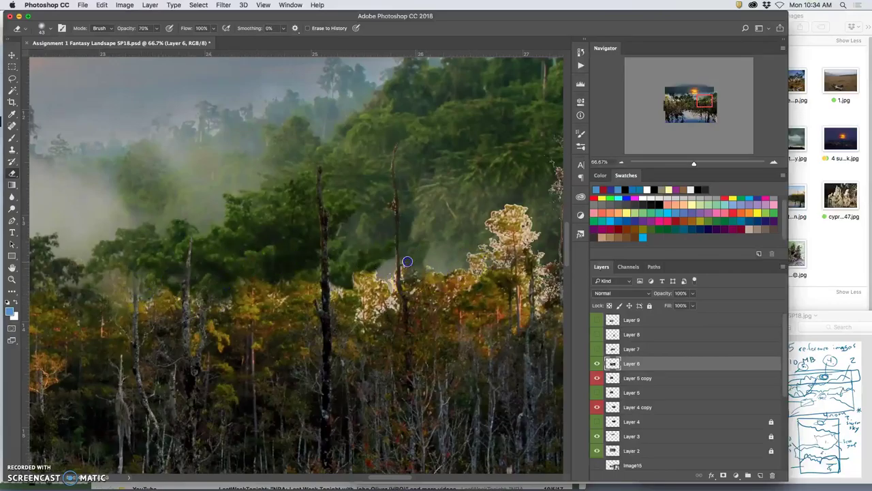
Erase the large pale yellow tree standing against the green hillside right of the thin dead trunk
drag(440, 277, 461, 270)
mouse_move(472, 266)
mouse_down()
mouse_move(503, 240)
mouse_move(505, 252)
mouse_move(511, 247)
mouse_move(529, 212)
mouse_move(495, 235)
mouse_move(499, 210)
mouse_move(470, 243)
mouse_move(499, 227)
mouse_move(498, 210)
mouse_move(487, 234)
mouse_move(511, 209)
mouse_move(507, 239)
mouse_move(537, 235)
mouse_up()
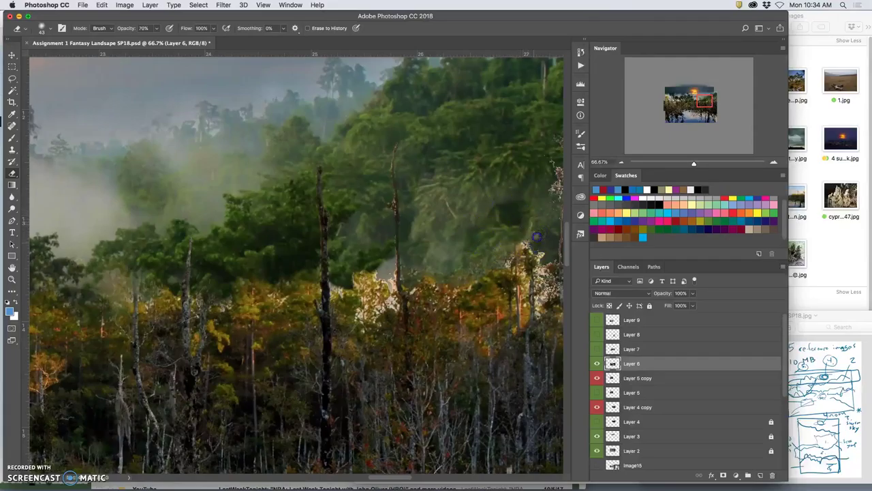
mouse_move(508, 202)
mouse_down()
mouse_move(480, 195)
mouse_move(467, 216)
mouse_move(482, 223)
mouse_move(482, 265)
mouse_move(524, 239)
mouse_move(523, 253)
mouse_move(510, 259)
mouse_move(522, 272)
mouse_move(505, 270)
mouse_move(545, 240)
mouse_up()
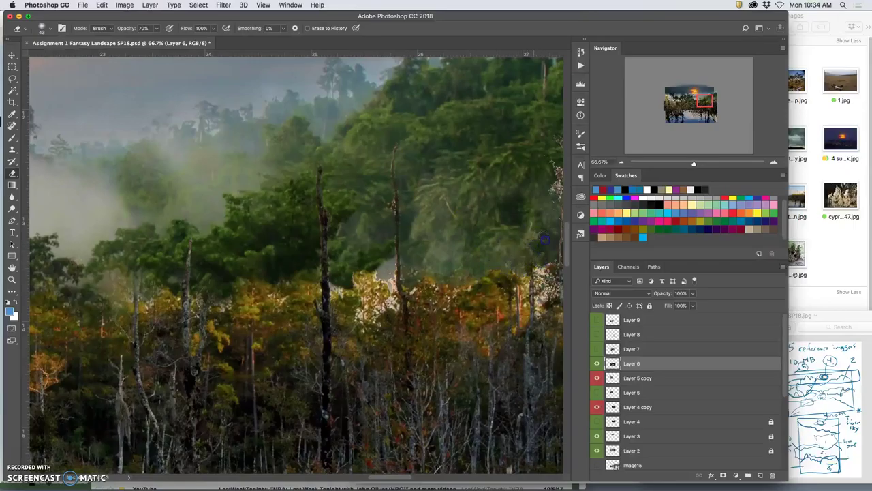
Erase the bright leaves between the two tall dead trunks and along the treetops just right of the thin one
mouse_move(391, 260)
mouse_down()
mouse_move(381, 268)
mouse_move(357, 274)
mouse_move(360, 317)
mouse_move(393, 305)
mouse_up()
click(391, 279)
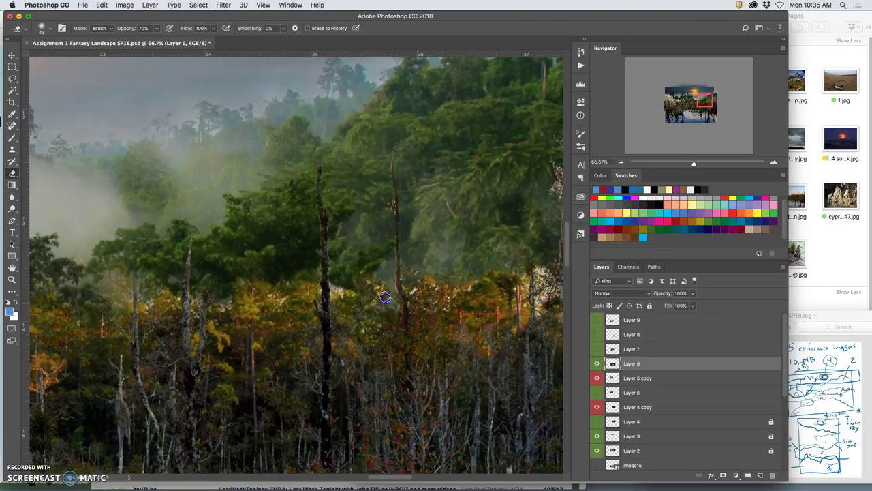
click(366, 293)
drag(353, 286, 334, 294)
drag(440, 268, 409, 276)
click(388, 273)
click(417, 261)
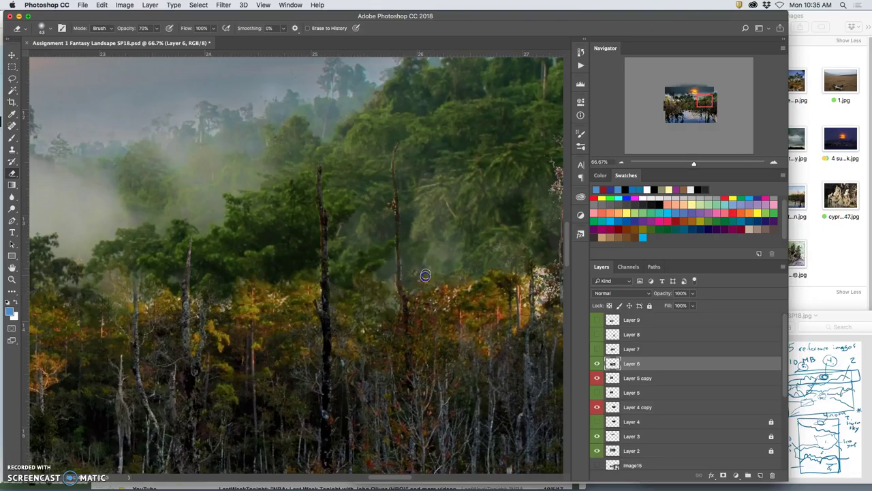
Erase the bright tips along the treetops and the pale blossoms crowning the tall trees around the vertical guide on the green hillside
mouse_move(525, 263)
mouse_down()
mouse_move(546, 263)
mouse_move(540, 273)
mouse_up()
scroll(448, 253, right, 5)
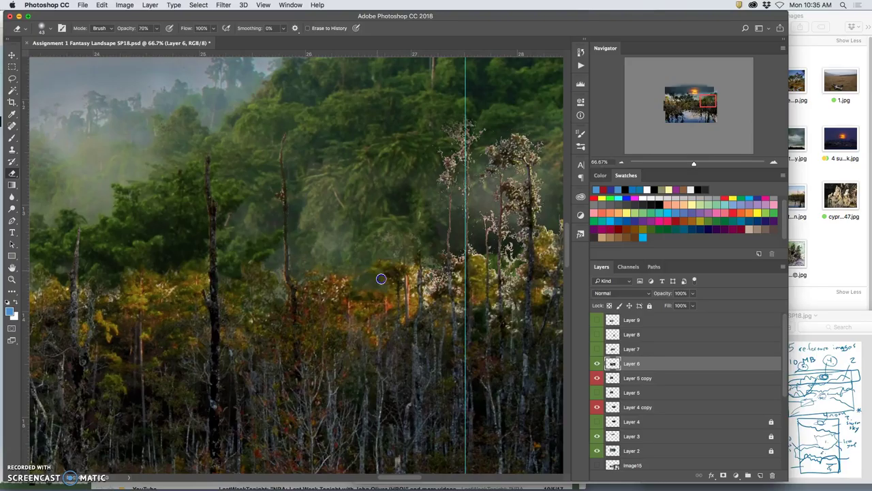
click(364, 292)
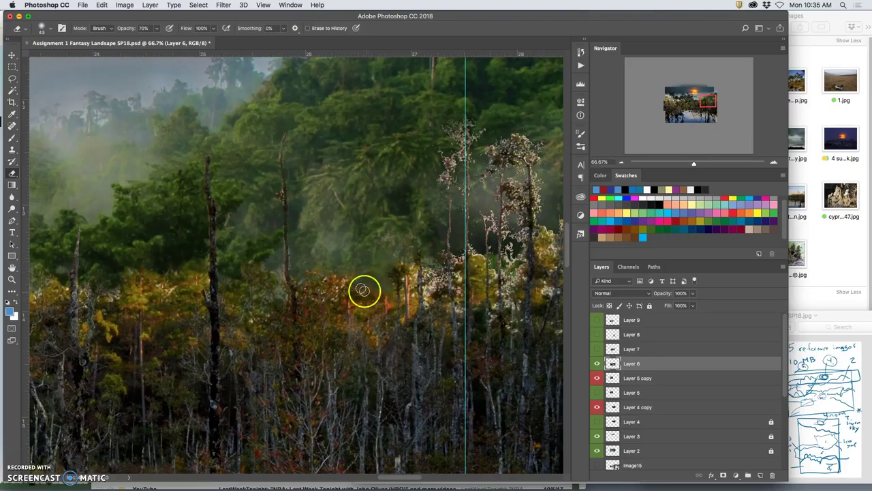
click(439, 268)
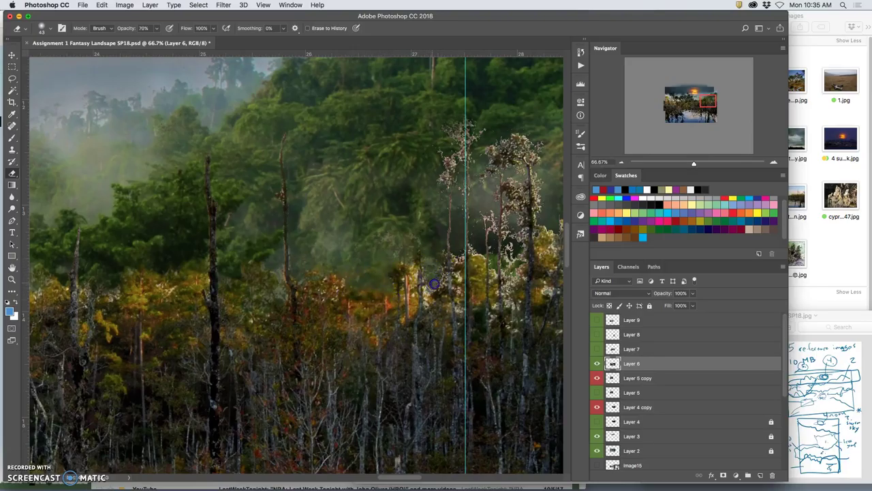
mouse_move(435, 285)
mouse_down()
mouse_move(460, 178)
mouse_move(436, 178)
mouse_move(454, 122)
mouse_move(454, 167)
mouse_move(507, 127)
mouse_move(494, 187)
mouse_move(515, 142)
mouse_move(514, 190)
mouse_move(527, 189)
mouse_move(548, 150)
mouse_move(543, 237)
mouse_up()
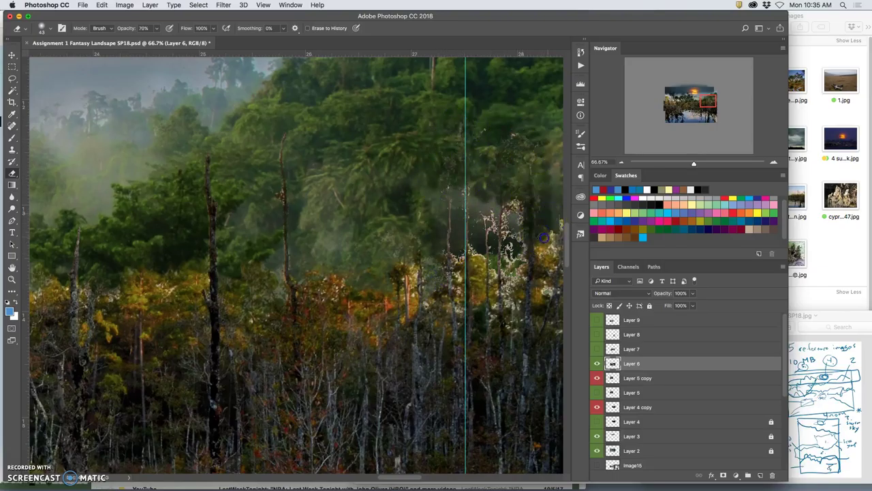
Erase the leftover branches and thin trunk standing against the hillside around the vertical guide, above the pale blossoming treetops
click(553, 152)
mouse_move(498, 133)
mouse_down()
mouse_move(448, 134)
mouse_move(418, 112)
mouse_up()
click(437, 75)
drag(451, 174, 444, 222)
click(448, 194)
mouse_move(450, 229)
mouse_down()
mouse_move(468, 193)
mouse_move(464, 229)
mouse_up()
mouse_move(455, 177)
mouse_down()
mouse_move(456, 145)
mouse_move(466, 143)
mouse_move(432, 167)
mouse_up()
drag(479, 145, 474, 181)
click(497, 168)
click(442, 175)
click(407, 238)
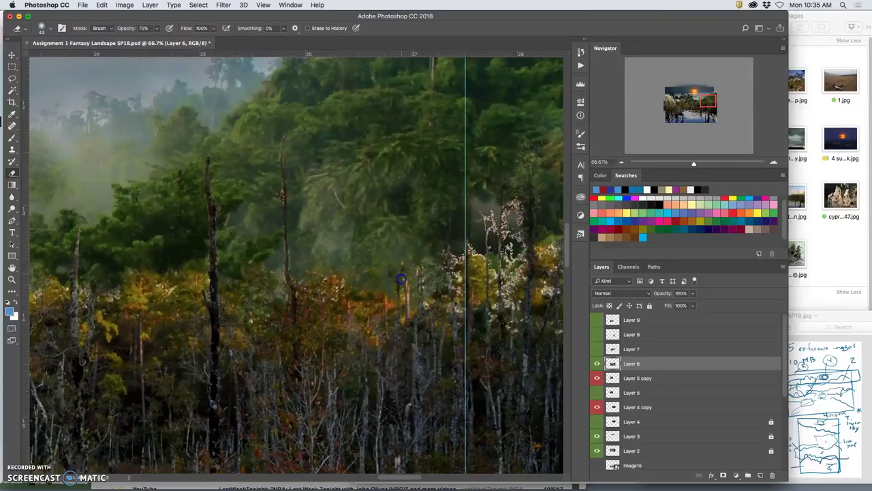
Erase the yellow leaves around the short pale trunk just left of the vertical guide
click(402, 263)
mouse_move(389, 297)
mouse_down()
mouse_move(426, 253)
mouse_move(413, 258)
mouse_move(417, 308)
mouse_up()
mouse_move(401, 281)
mouse_down()
mouse_move(402, 306)
mouse_move(403, 258)
mouse_move(391, 286)
mouse_up()
key(super+minus)
key(super+minus)
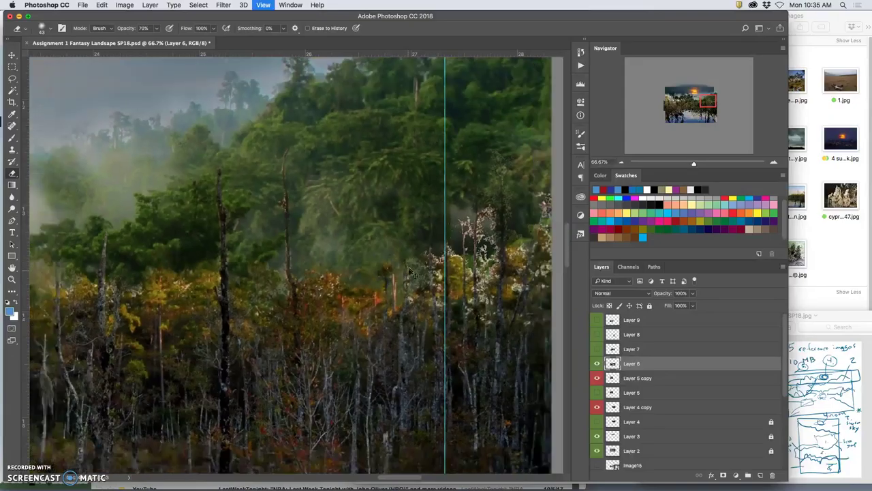
drag(384, 295, 511, 263)
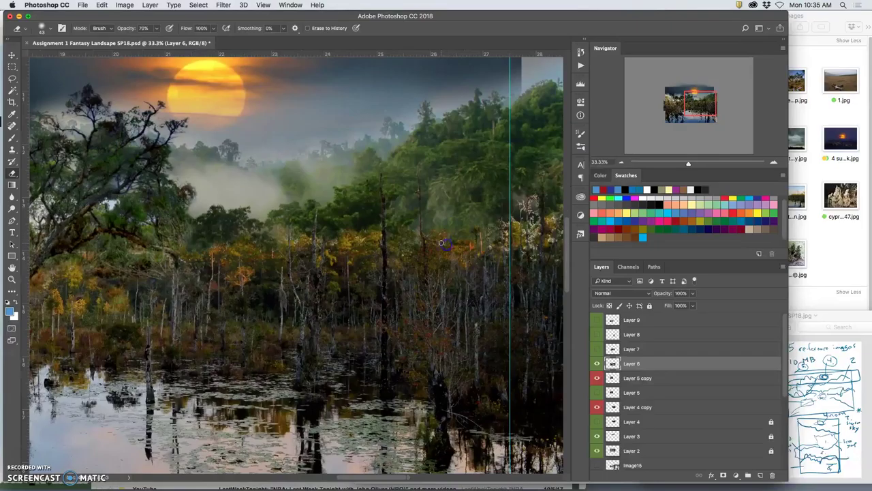
mouse_move(344, 271)
mouse_down()
mouse_move(420, 250)
mouse_move(513, 273)
mouse_up()
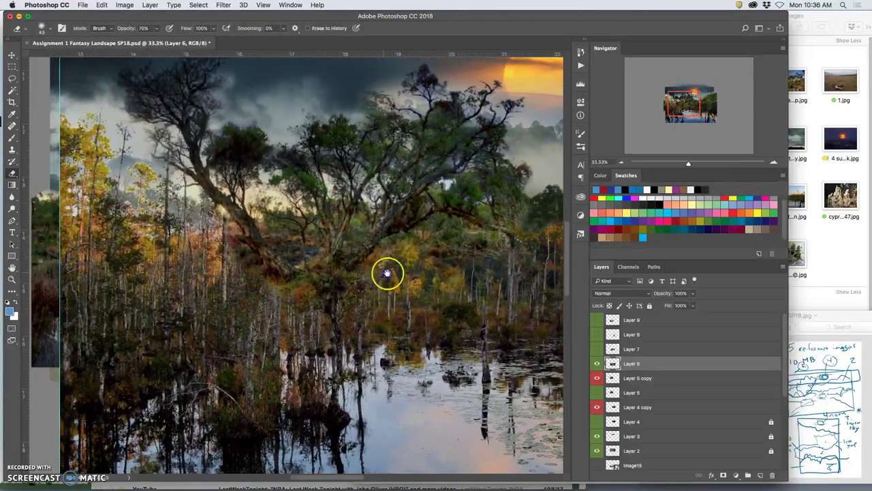
click(387, 273)
mouse_move(274, 227)
mouse_down()
mouse_move(202, 218)
mouse_move(175, 185)
mouse_move(193, 171)
mouse_move(195, 181)
mouse_move(224, 188)
mouse_move(308, 278)
mouse_up()
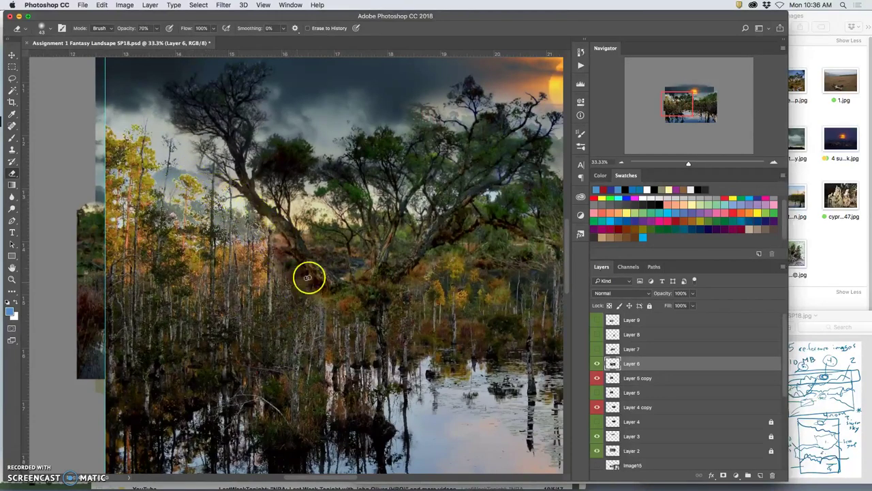
Darken Layer 6 with a Levels adjustment, using a midtone input of 0.89 and a white output level of 212
click(125, 6)
mouse_move(143, 30)
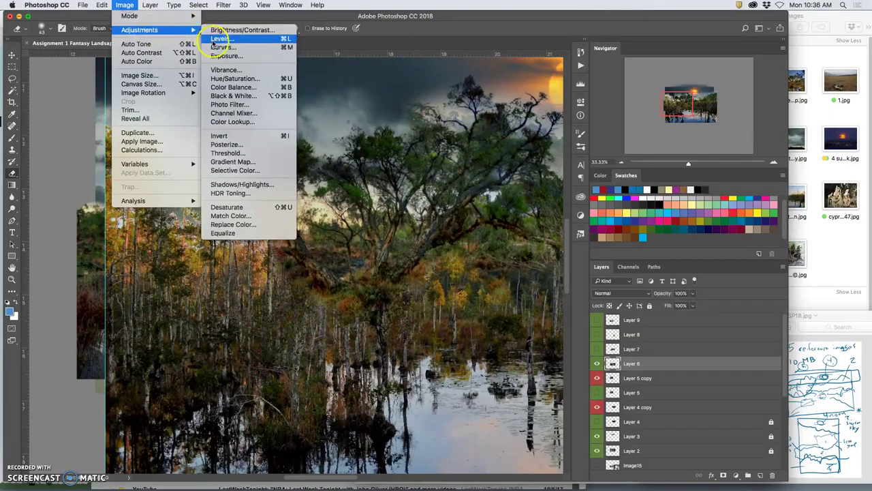
click(213, 41)
drag(727, 206, 706, 206)
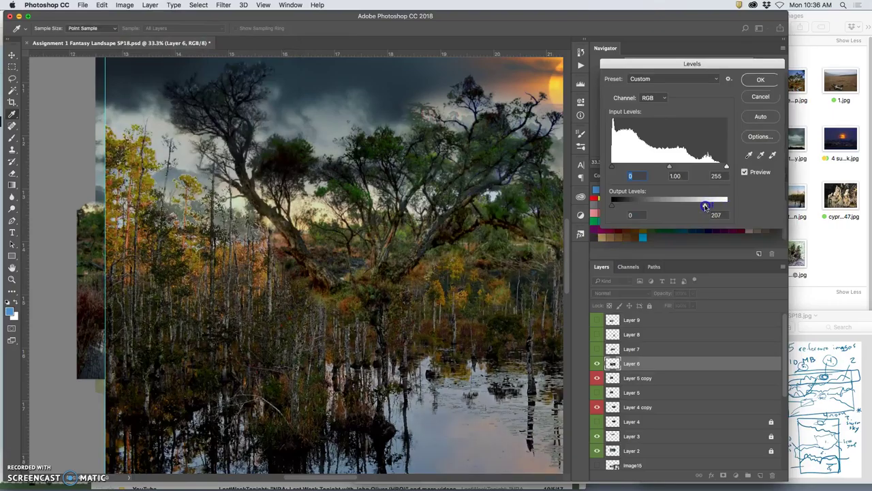
drag(726, 167, 727, 168)
drag(672, 167, 673, 169)
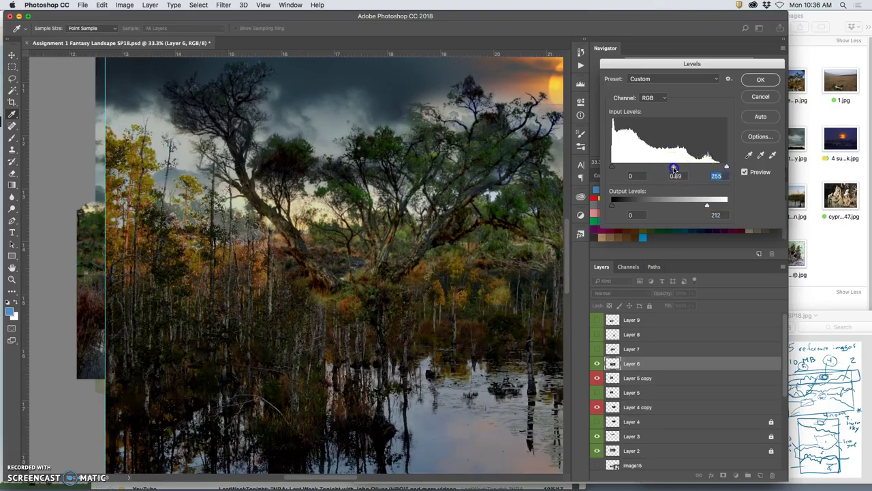
click(760, 80)
Fit the whole composition in view and save the document
key(super+minus)
key(super+minus)
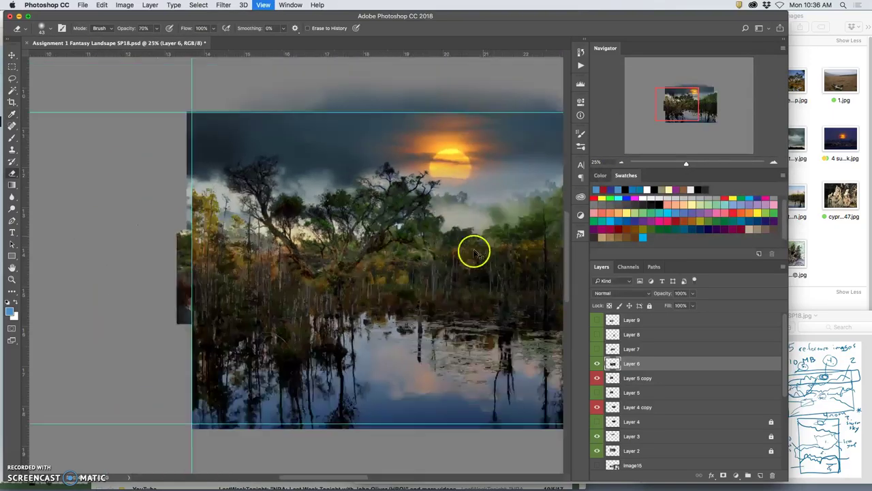
drag(461, 250, 316, 220)
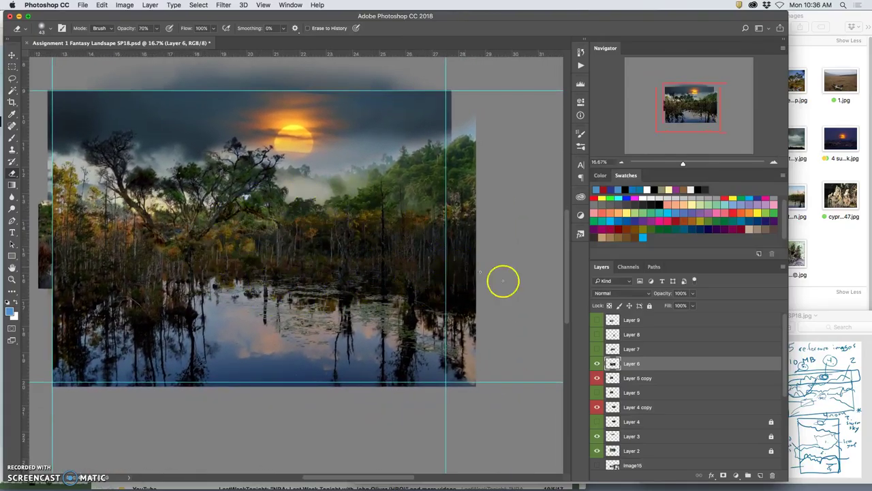
key(super+s)
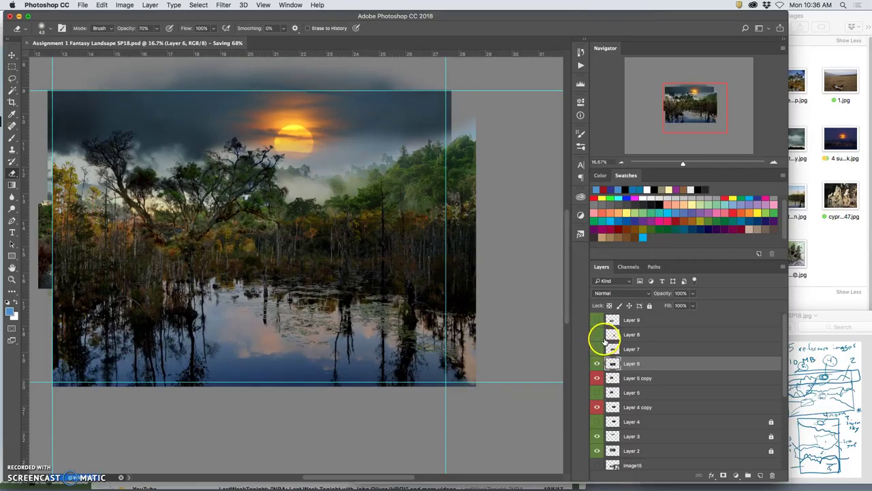
Show the wreckage photo on Layer 7, preview Layer 8 briefly and hide it again, and make Layer 7 active
click(597, 349)
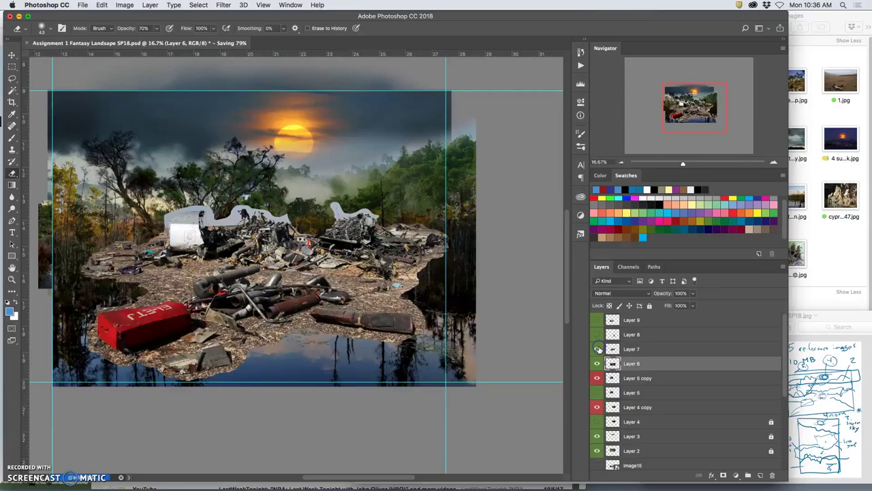
click(597, 336)
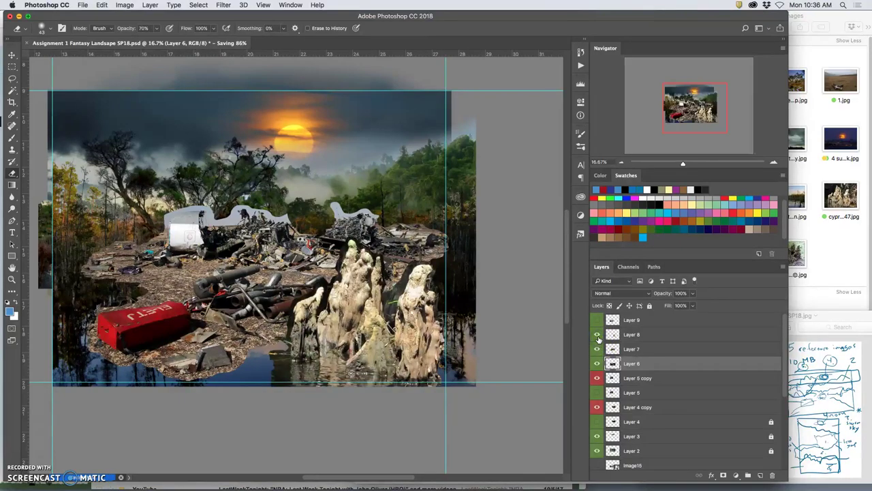
click(597, 335)
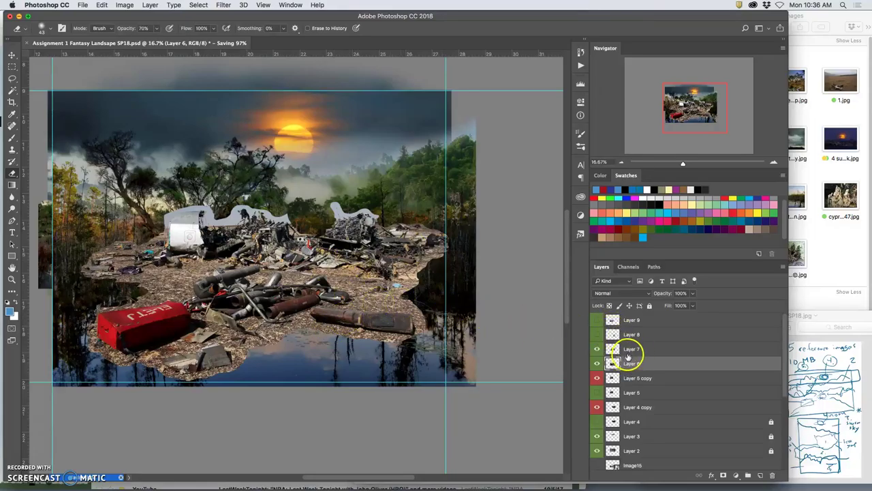
click(633, 349)
Select the leftover grey sky behind the wreckage with the Magic Wand, switching to contiguous selection at tolerance 32
key(super+equal)
key(super+equal)
drag(283, 220, 480, 259)
click(12, 89)
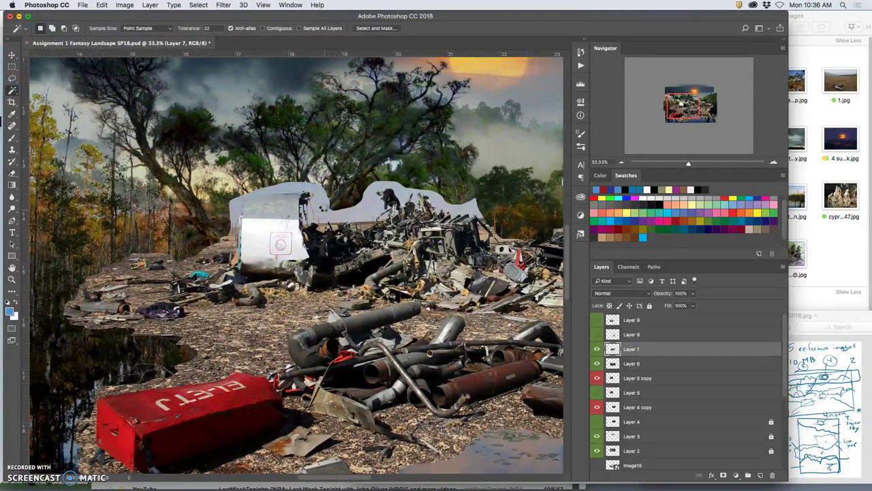
click(327, 210)
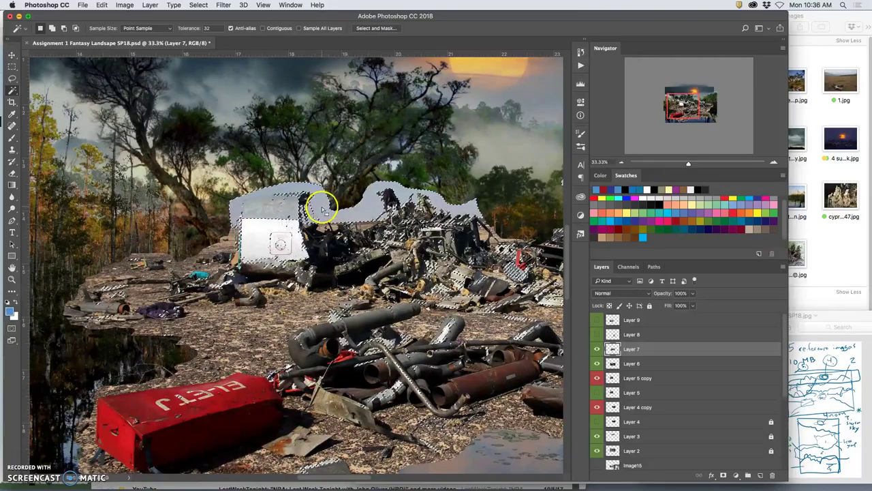
key(super+equal)
click(263, 28)
click(389, 171)
click(352, 191)
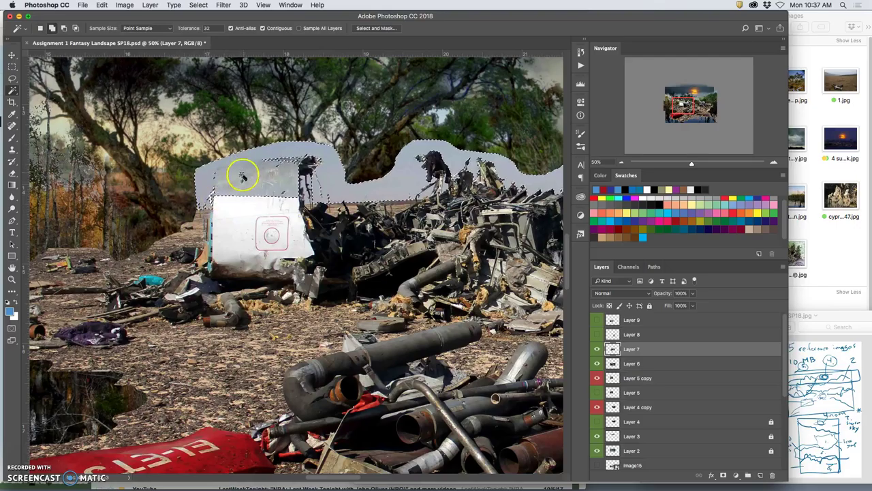
Subtract the grey upper part of the white fuselage panel from the sky selection with the Lasso
click(11, 78)
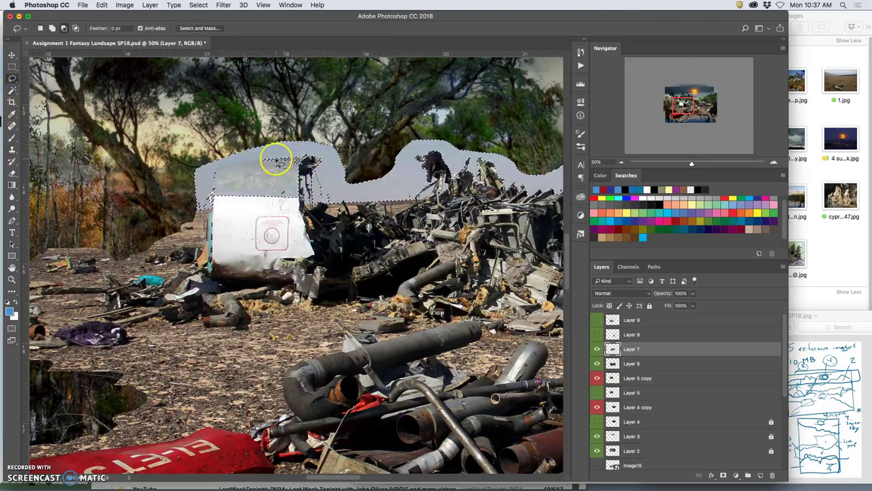
mouse_move(265, 160)
mouse_down()
mouse_move(225, 170)
mouse_move(213, 203)
mouse_move(237, 212)
mouse_move(286, 208)
mouse_move(301, 192)
mouse_up()
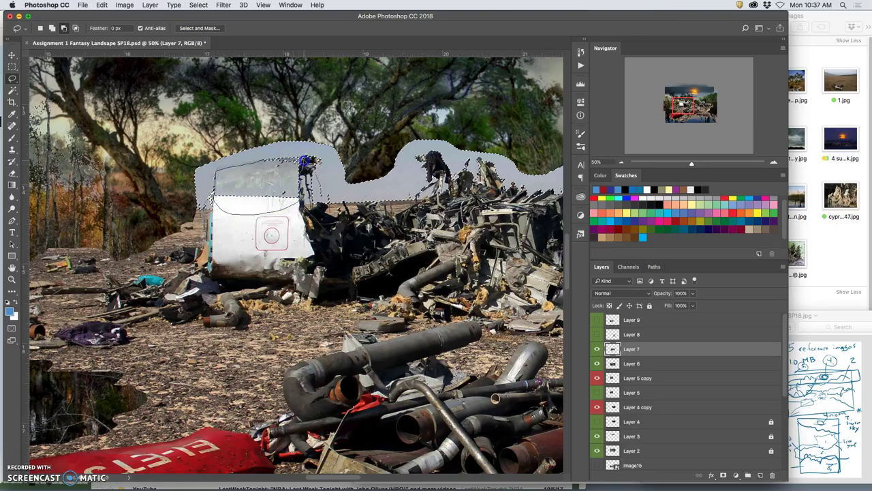
mouse_move(271, 160)
mouse_down()
mouse_move(240, 181)
mouse_move(226, 209)
mouse_move(232, 215)
mouse_move(257, 160)
mouse_up()
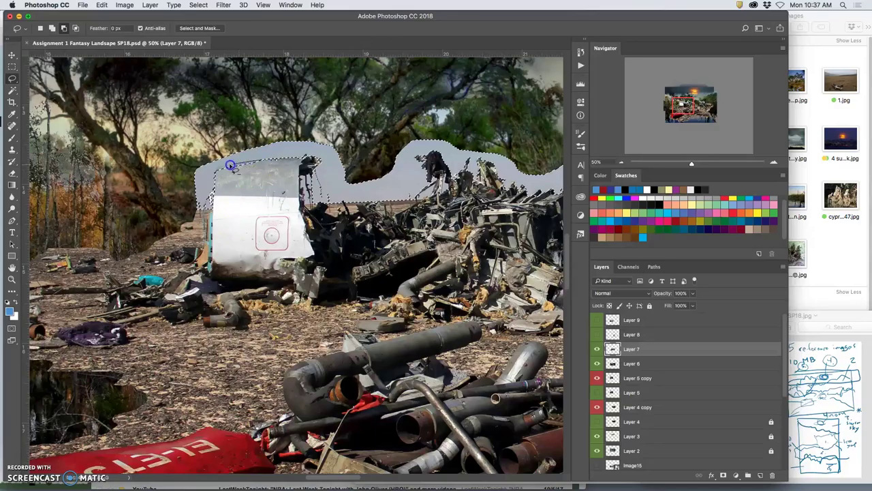
drag(217, 175, 273, 179)
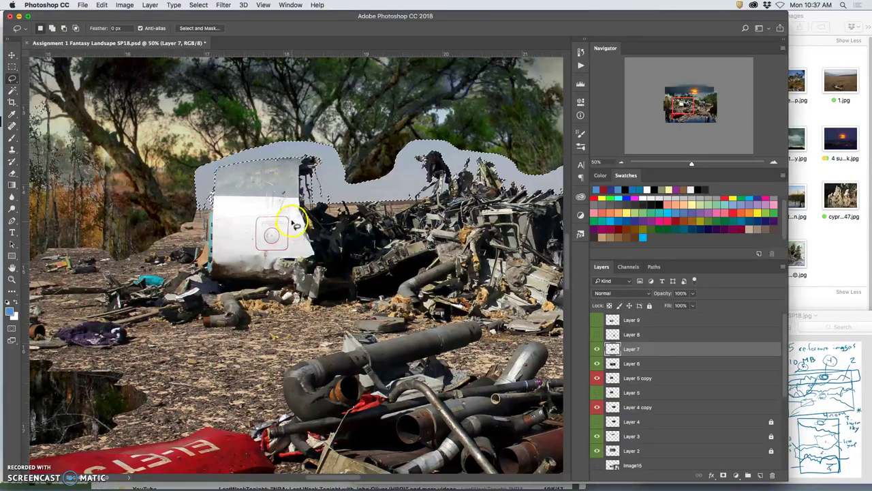
Delete the selected grey sky around the wreckage from Layer 7 and clear the selection
click(11, 91)
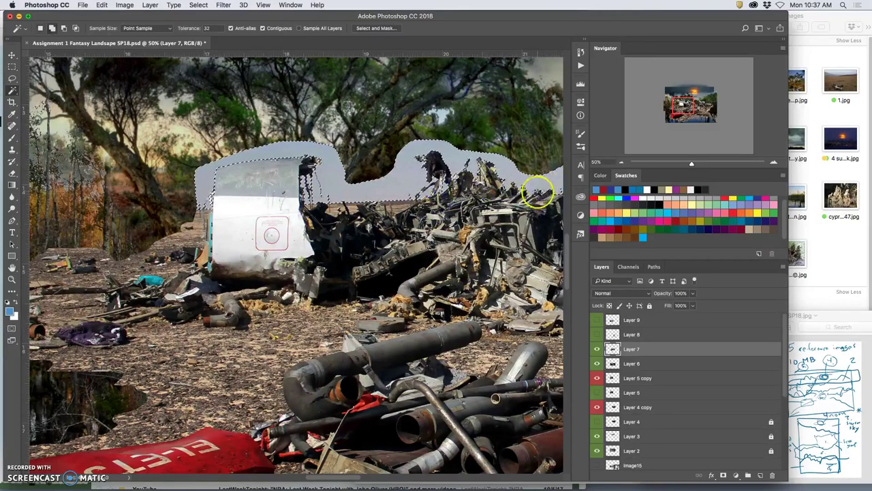
drag(496, 223, 375, 213)
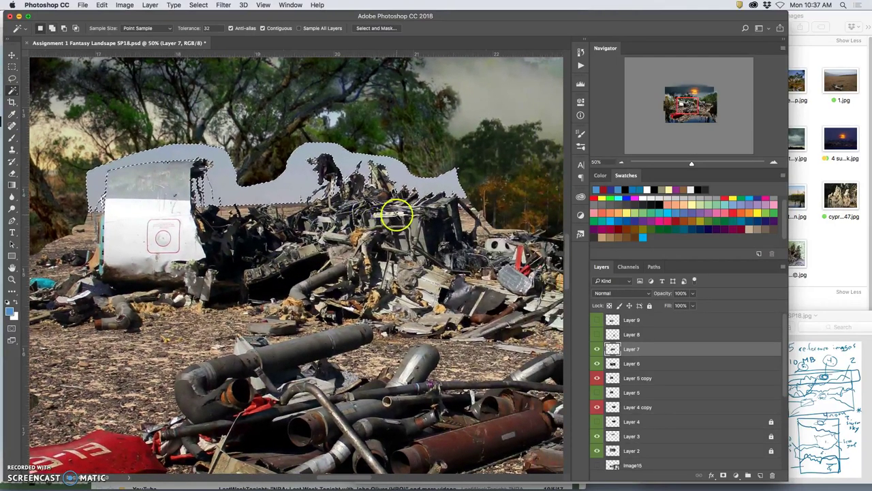
click(12, 77)
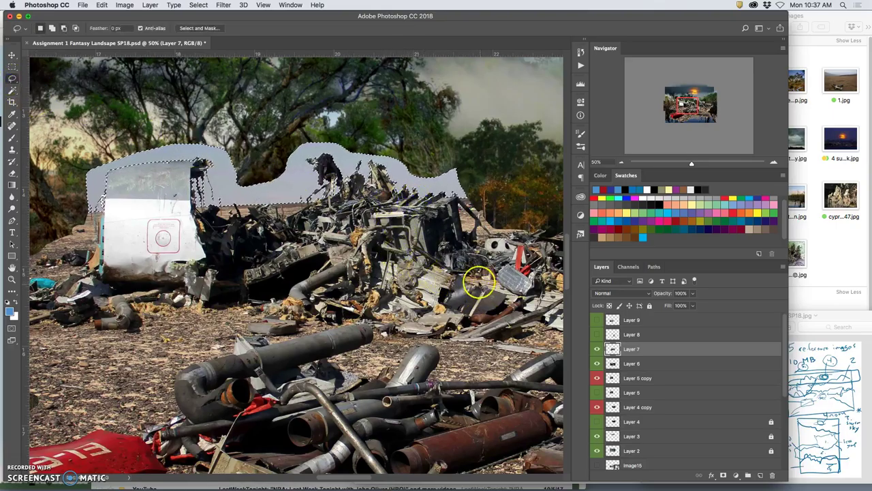
key(Delete)
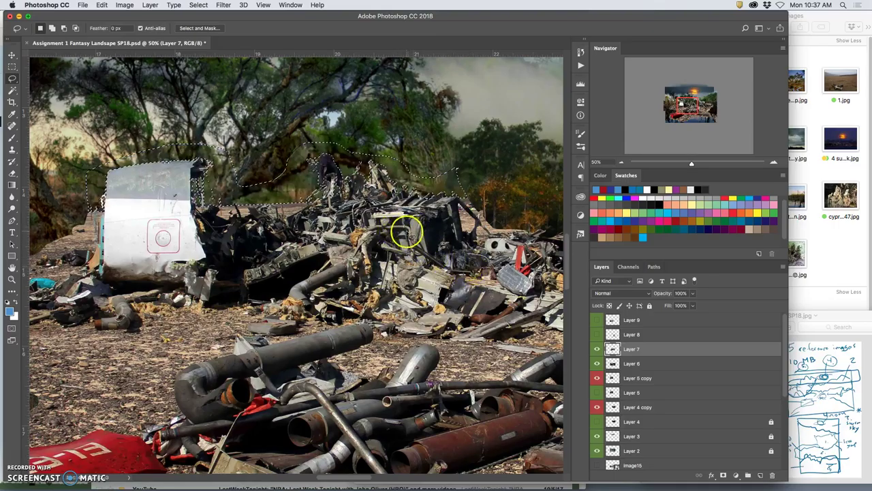
key(ctrl+d)
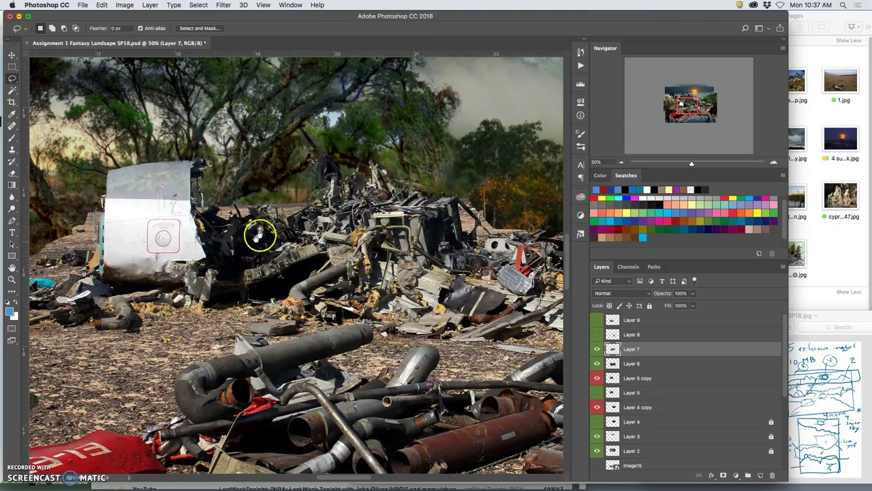
Select the bare ground patches behind the wreckage on both sides of the white fuselage panel with the Magic Wand and delete them from Layer 7
scroll(259, 234, down, 3)
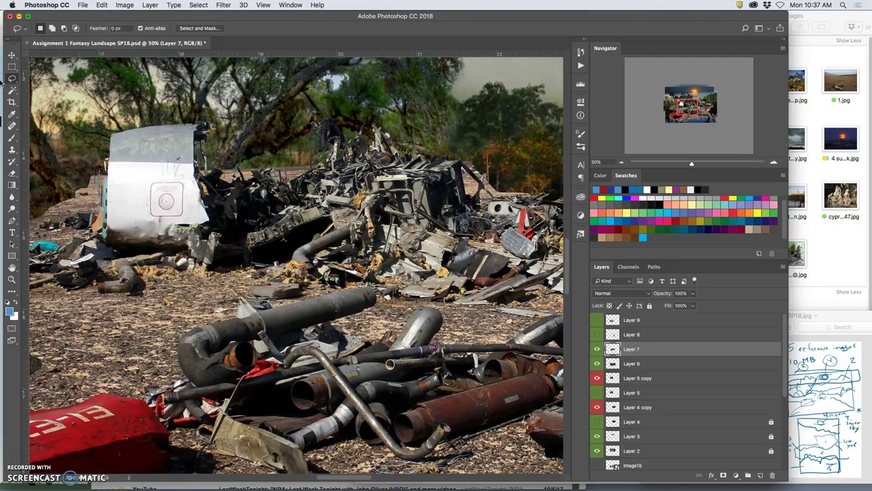
click(11, 89)
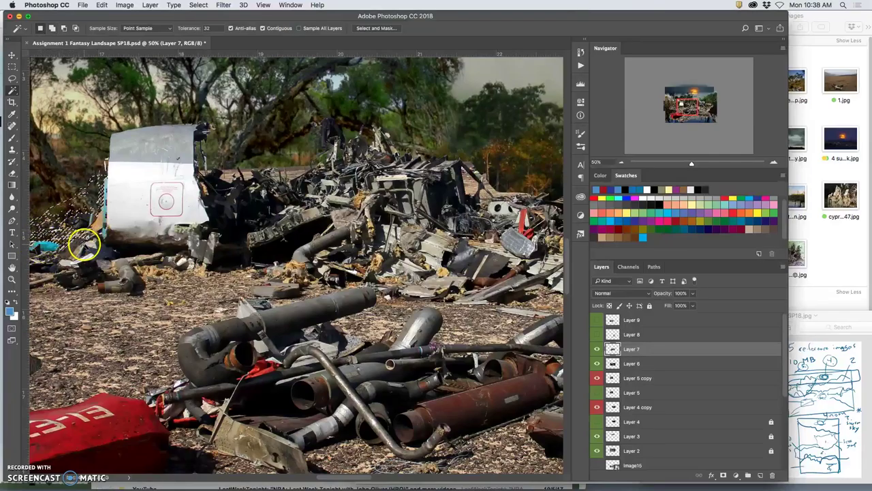
shift+click(228, 176)
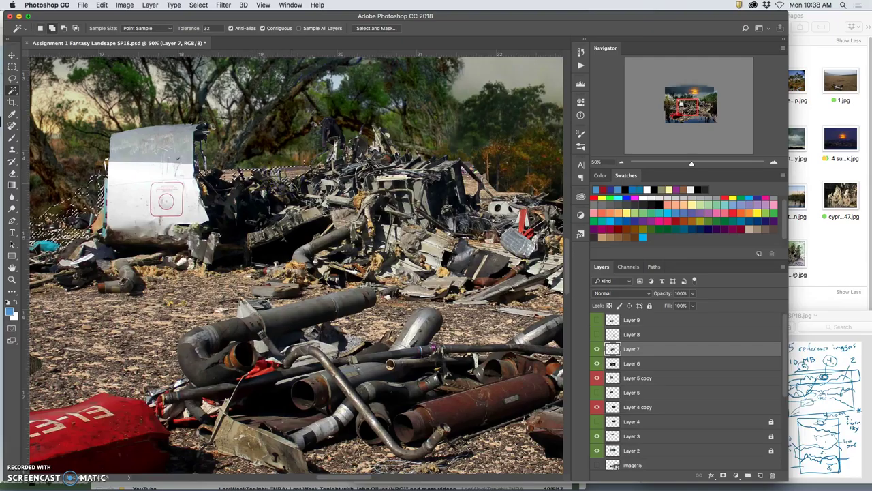
shift+click(463, 188)
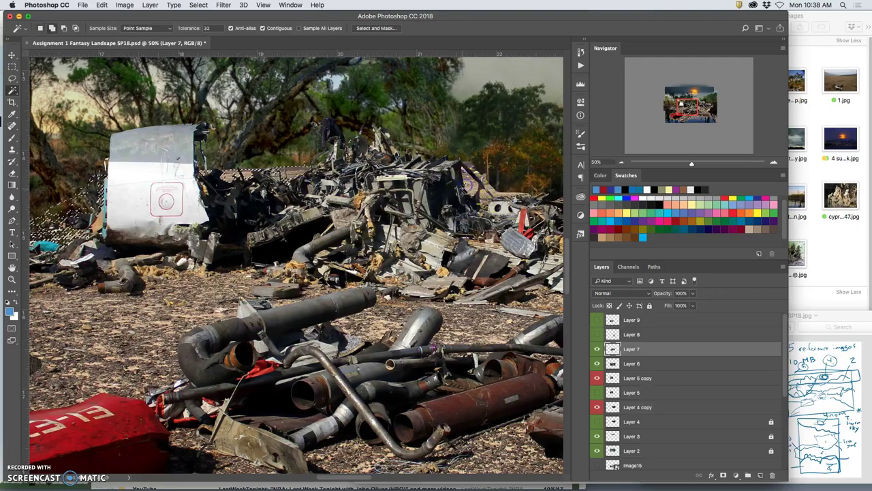
shift+click(471, 192)
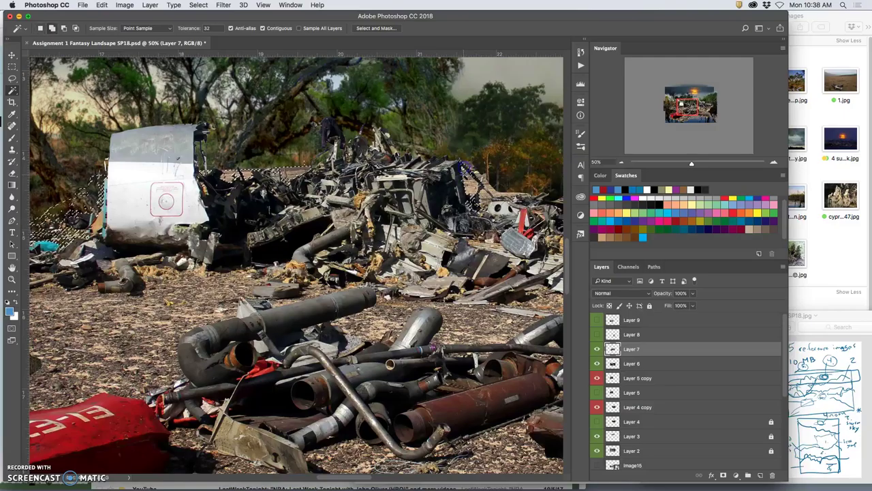
shift+click(465, 175)
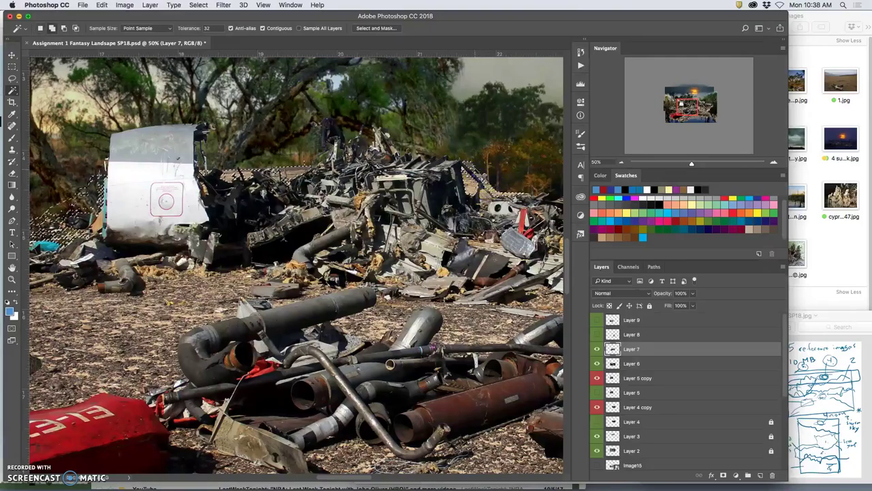
shift+click(496, 224)
shift+click(459, 263)
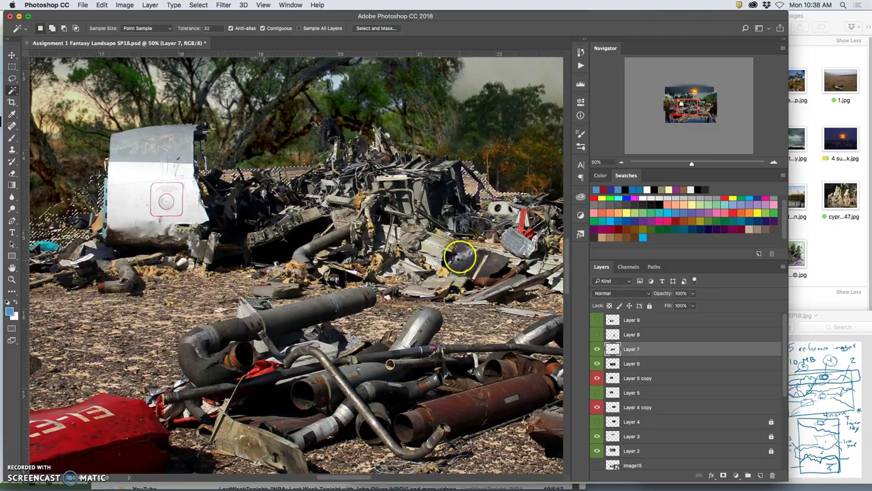
key(BackSpace)
key(super+d)
Delete the selected pale grey sky remnant above the tangled wire heap from Layer 7 and clear the selection
drag(433, 221, 225, 212)
scroll(225, 212, right, 2)
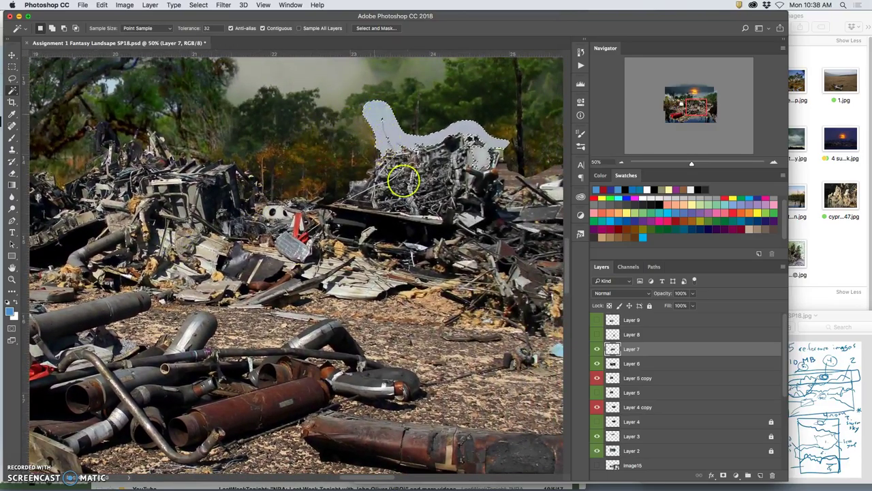
key(BackSpace)
key(super+d)
Remove the leftover background patches behind the wreckage between the wire heap and the right shore using the Magic Wand
drag(413, 211, 274, 201)
scroll(274, 202, right, 2)
click(382, 171)
click(360, 160)
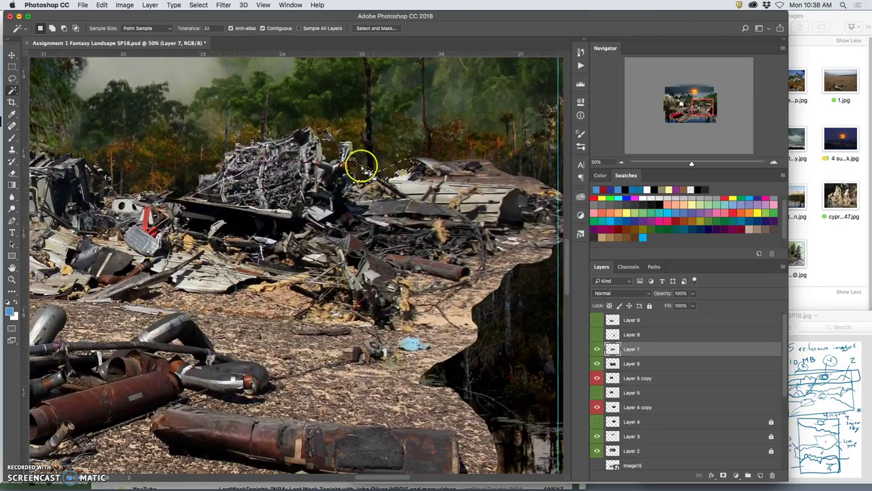
click(394, 160)
click(503, 175)
click(486, 185)
click(437, 166)
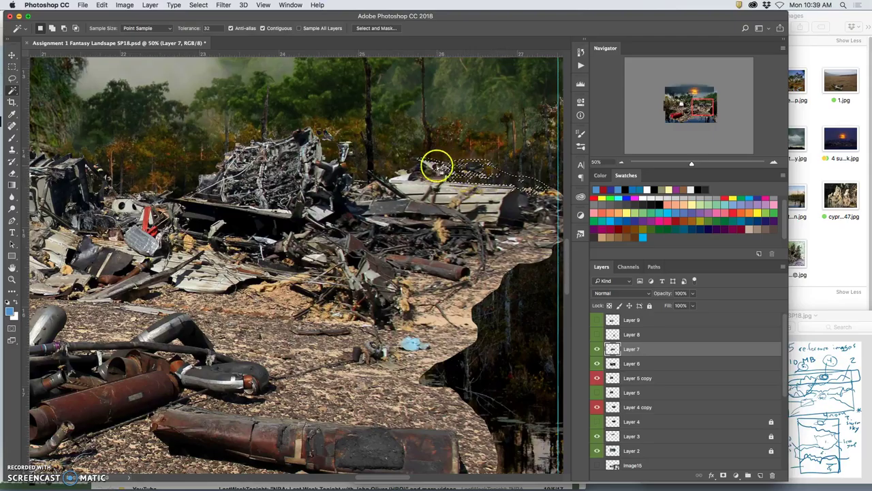
Select the gravel ground along the right shore down to the rusty pipe with the Magic Wand, adding patch by patch
click(533, 235)
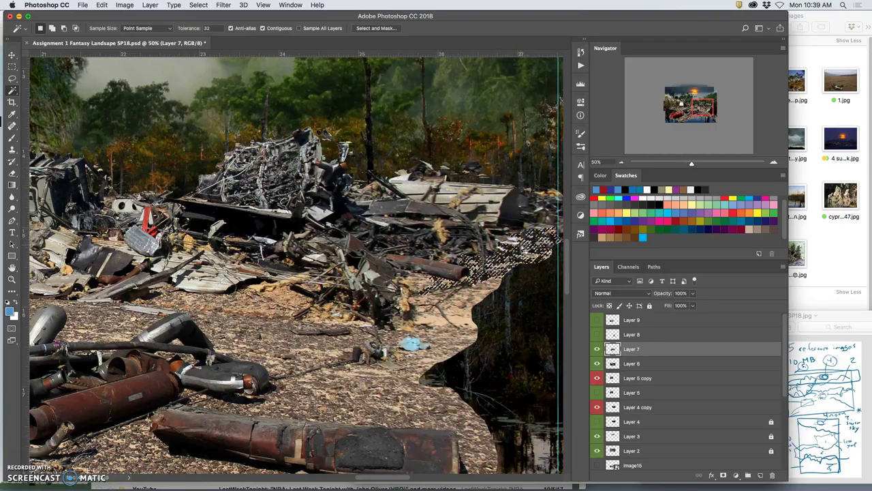
right_click(531, 253)
click(489, 288)
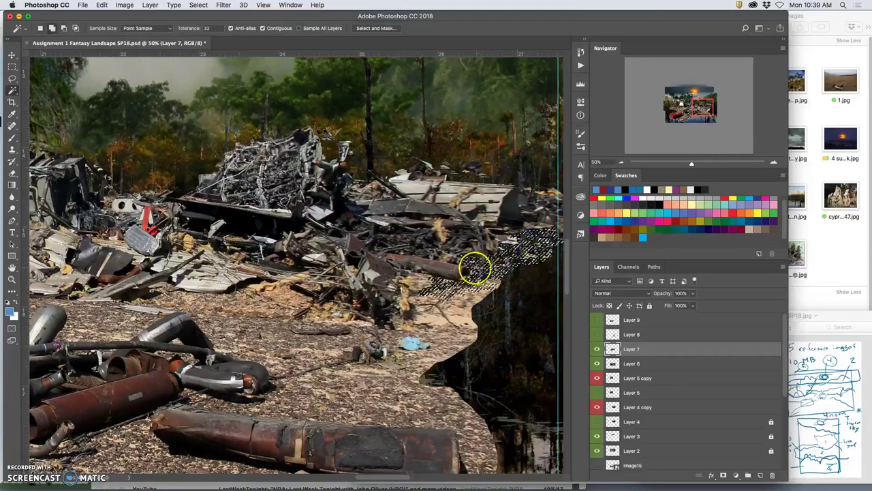
shift+click(460, 324)
shift+click(445, 351)
shift+click(411, 372)
shift+click(411, 398)
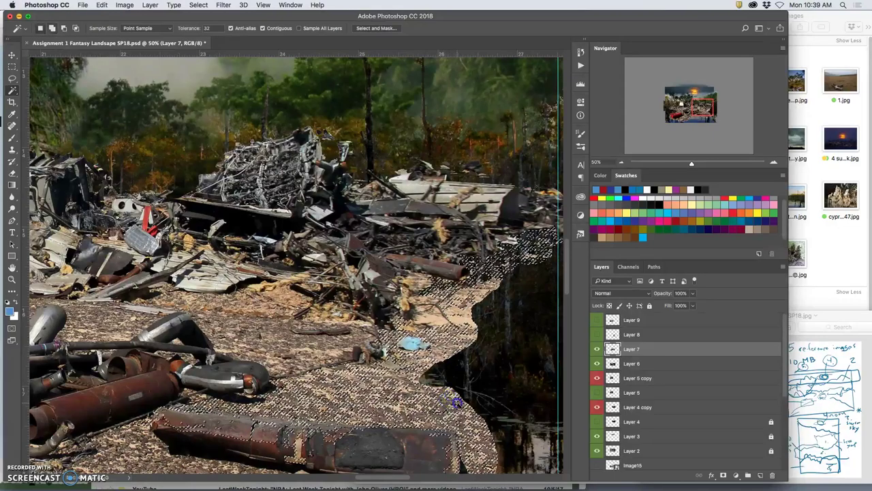
Subtract the large rusty pipe from the selection with the Lasso, delete the selected right-shore gravel from Layer 7, and clear the selection
click(435, 385)
click(12, 77)
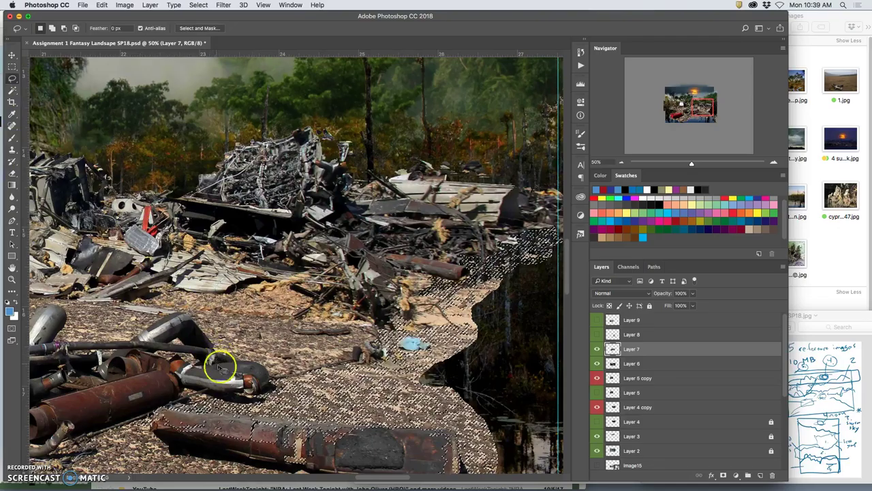
mouse_move(155, 422)
mouse_down()
mouse_move(156, 413)
mouse_move(218, 411)
mouse_move(447, 429)
mouse_move(466, 455)
mouse_move(467, 481)
mouse_move(186, 463)
mouse_move(154, 419)
mouse_up()
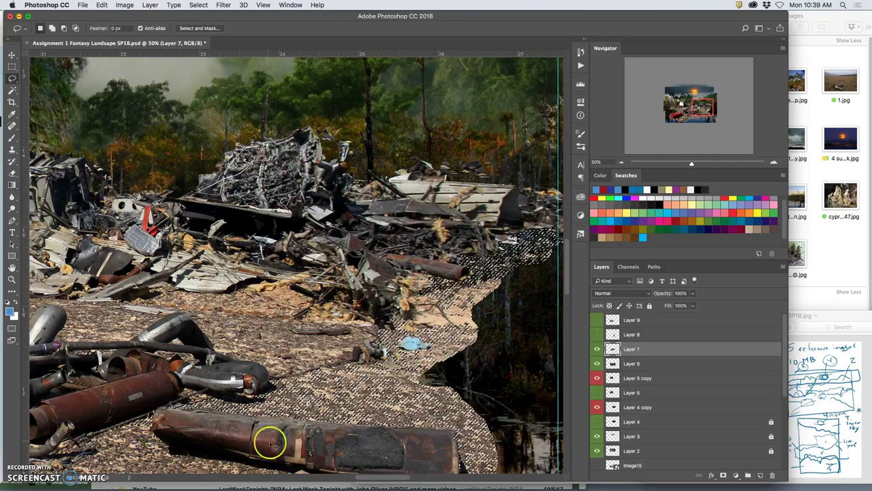
key(Delete)
key(super+h)
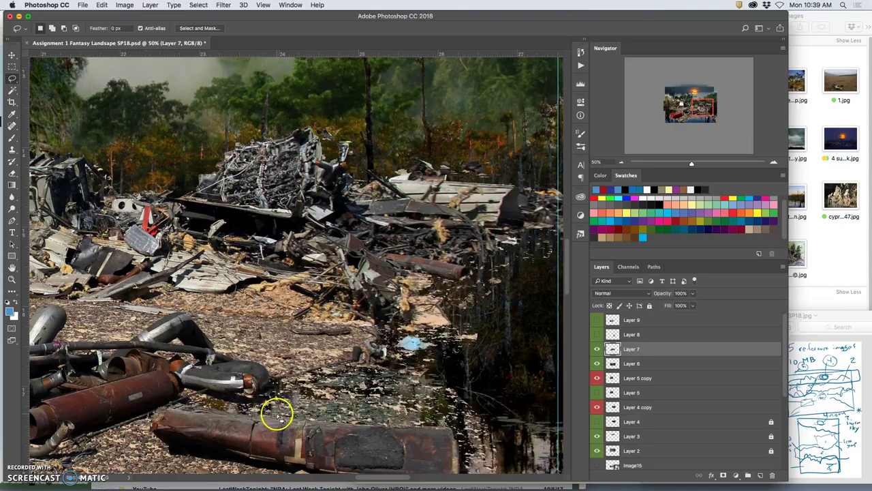
Examine the whole composite and the edges of the wreckage from the right shore to the red crate
key(super+minus)
key(super+minus)
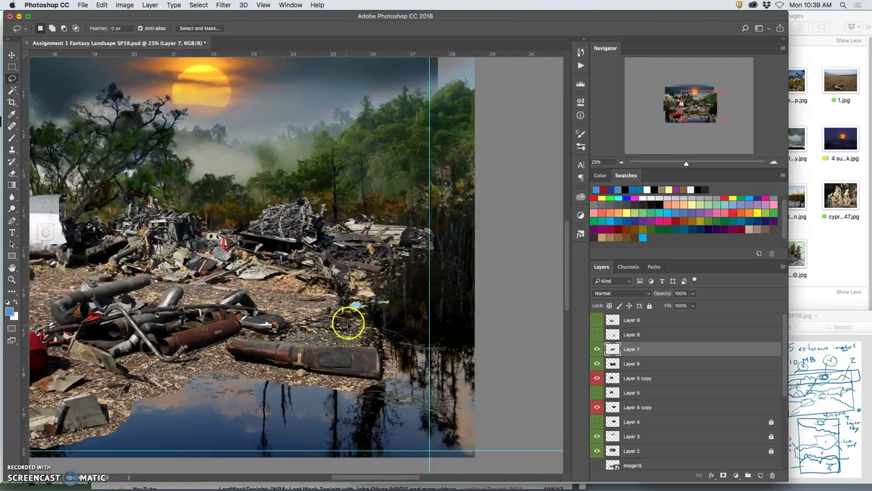
key(super+minus)
key(super+minus)
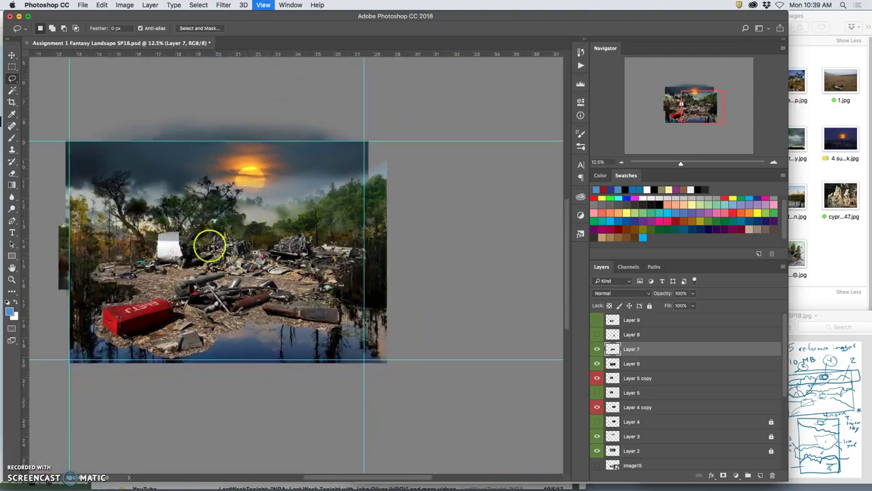
key(super+plus)
key(super+plus)
key(super+plus)
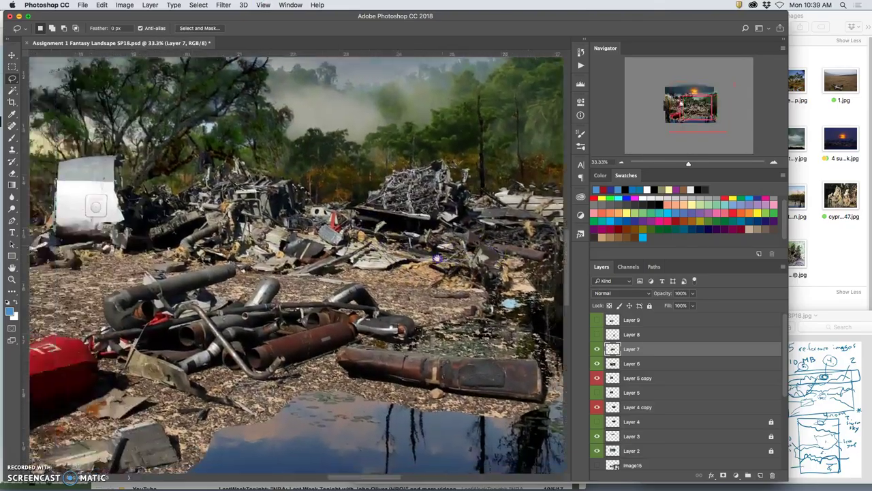
drag(438, 259, 477, 255)
drag(278, 238, 388, 207)
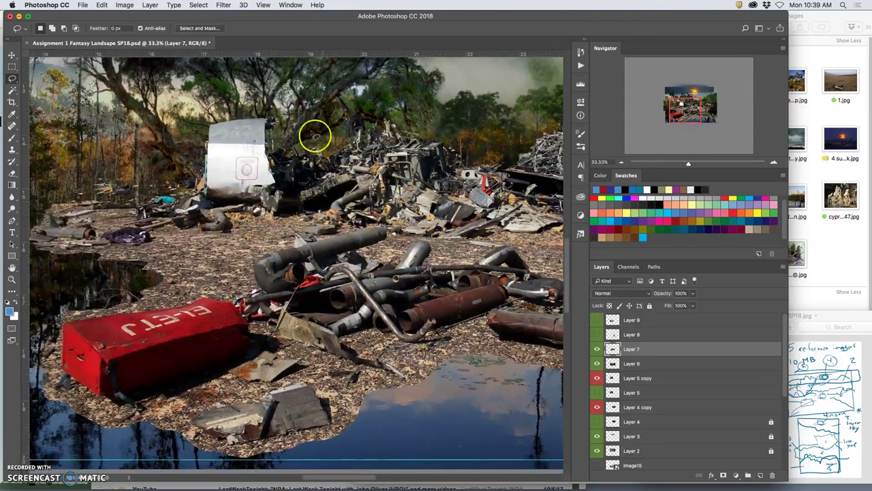
Select the gravel behind the red crate, around the far-left debris and along the lower-left shore with the Magic Wand
click(11, 89)
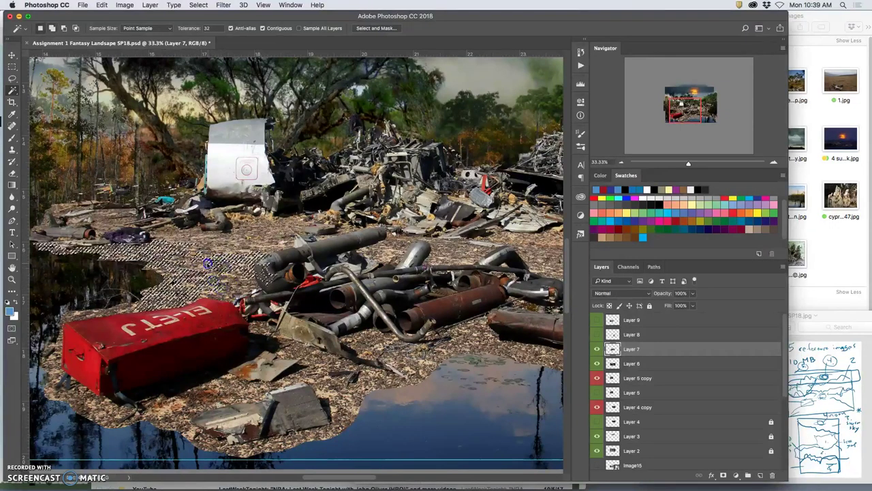
shift+click(64, 213)
shift+click(84, 221)
click(82, 356)
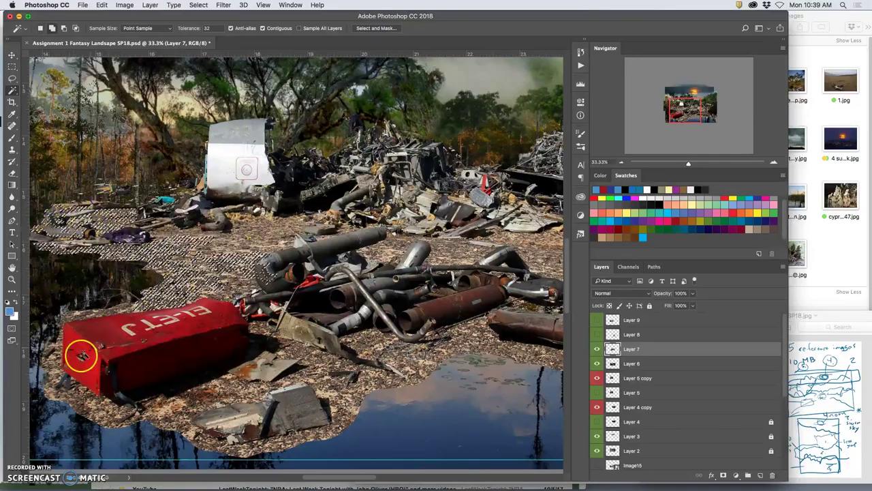
click(51, 379)
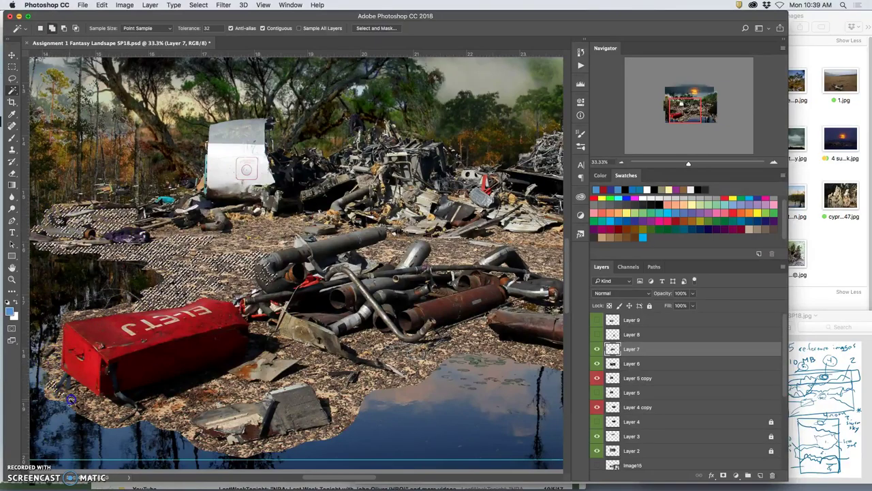
shift+click(132, 407)
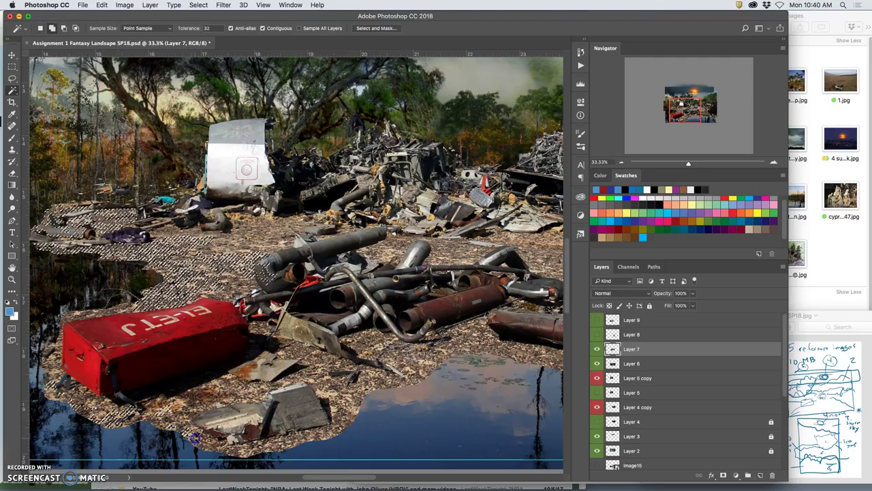
Subtract the end of the bent pipe from the selection with the Lasso and delete the selected gravel from Layer 7
click(12, 78)
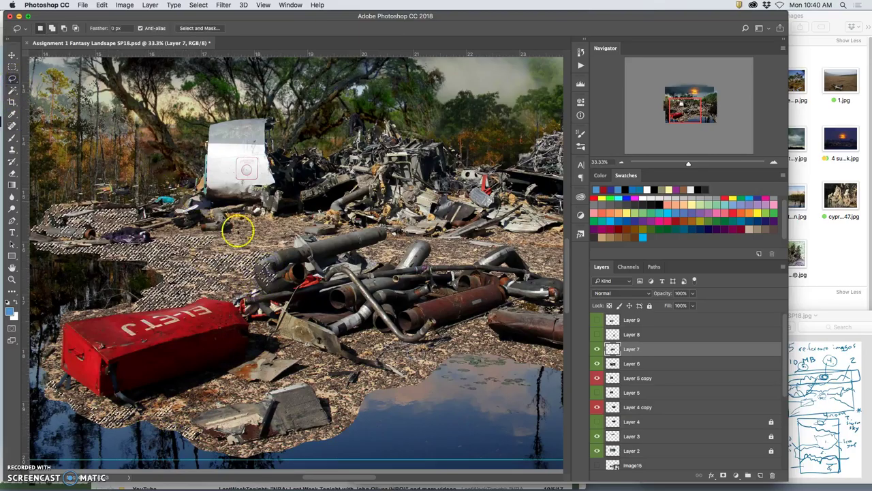
drag(273, 253, 268, 254)
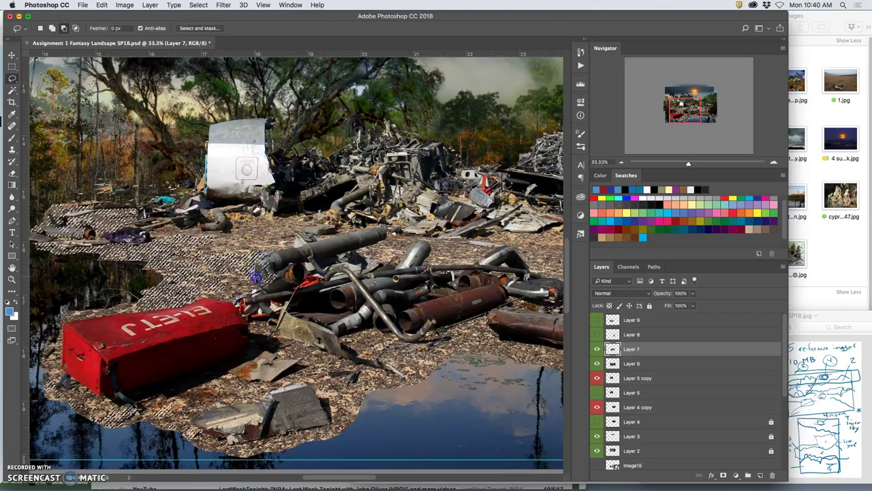
drag(284, 258, 275, 255)
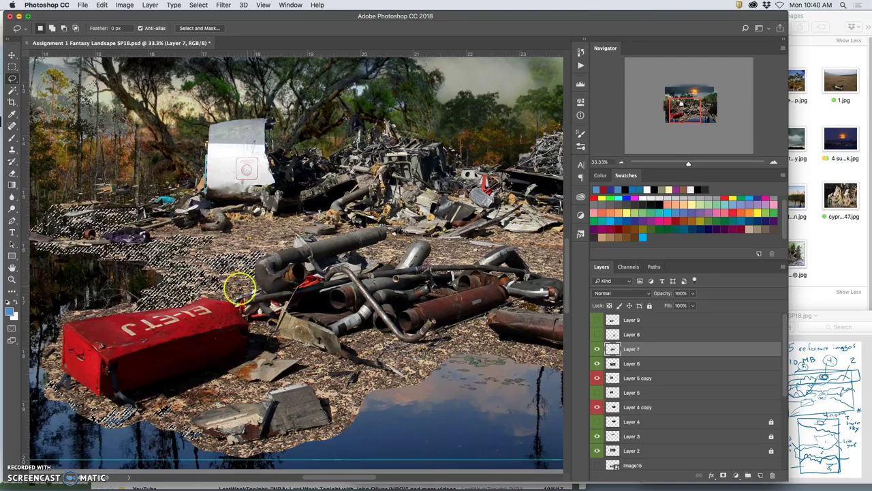
Select the remaining gravel fragments behind and to the left of the red crate with the Magic Wand
click(12, 92)
click(99, 290)
click(64, 327)
click(92, 309)
click(82, 326)
click(57, 347)
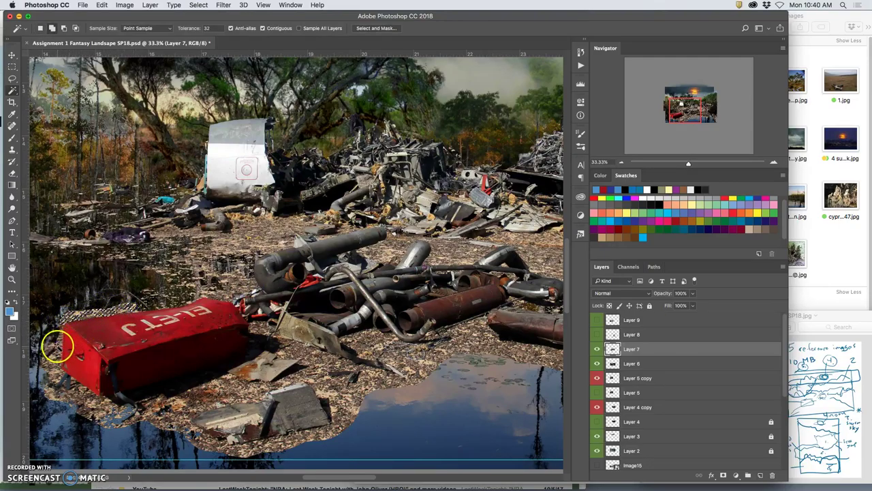
shift+click(55, 382)
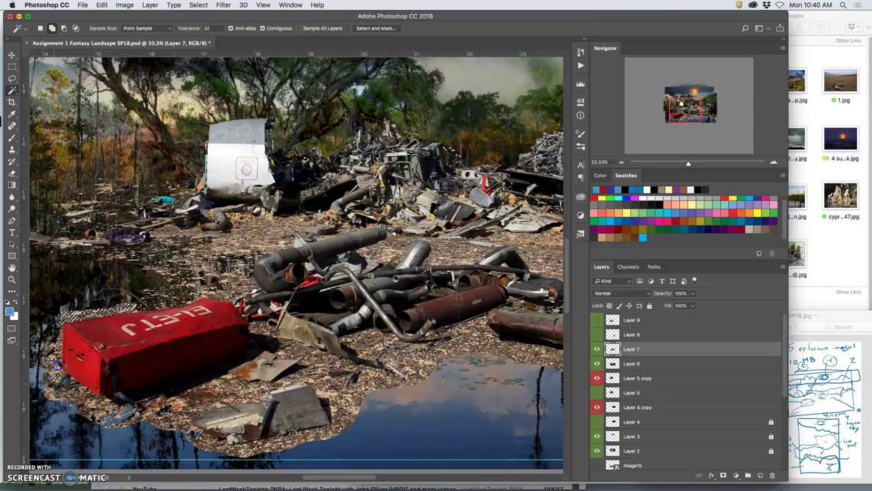
Add the gravel along the near shore, in front of the red crate and around the grey slab, to the Magic Wand selection
click(146, 389)
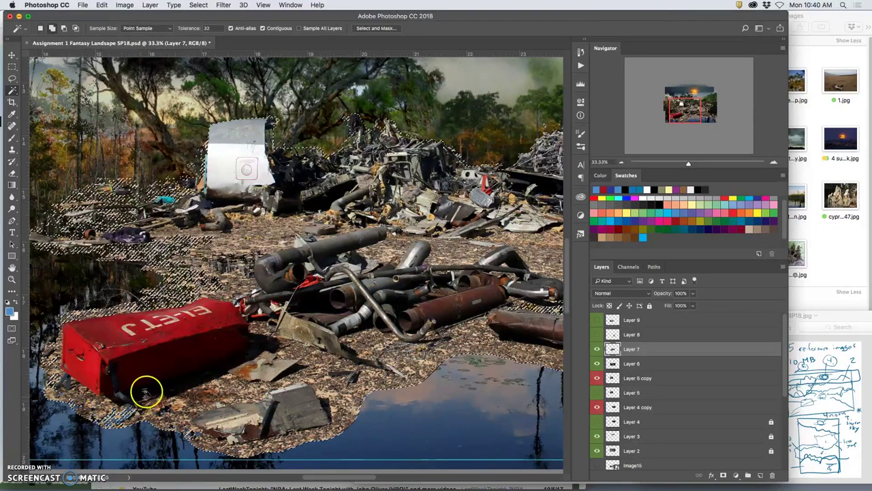
click(350, 409)
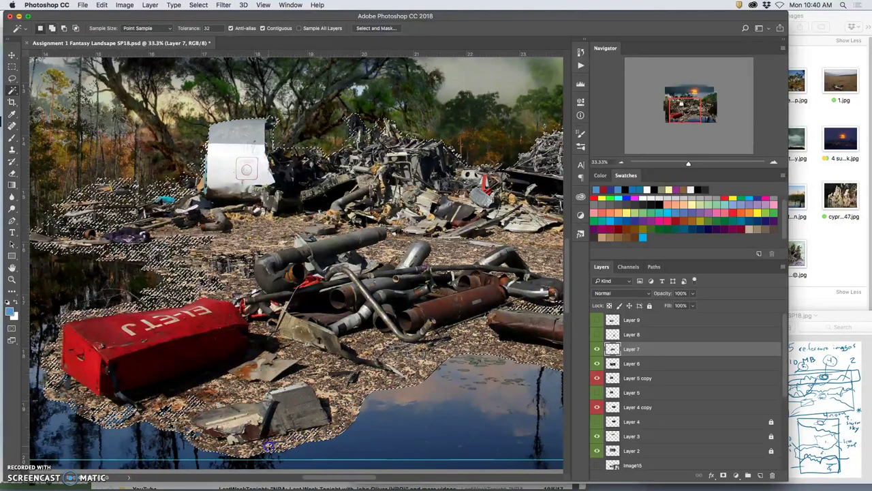
click(342, 412)
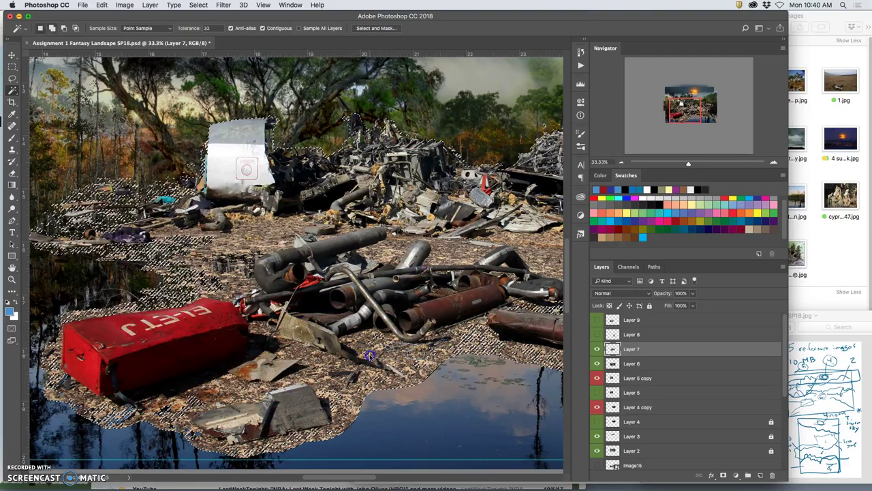
Add the gravel between the pipe pile and the rear wreckage to the selection and delete the selected gravel from Layer 7
click(468, 259)
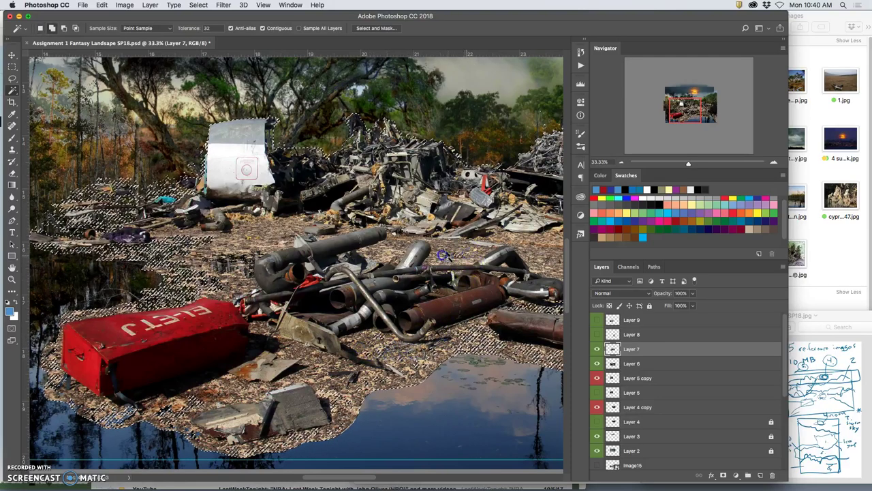
shift+click(492, 253)
shift+click(534, 250)
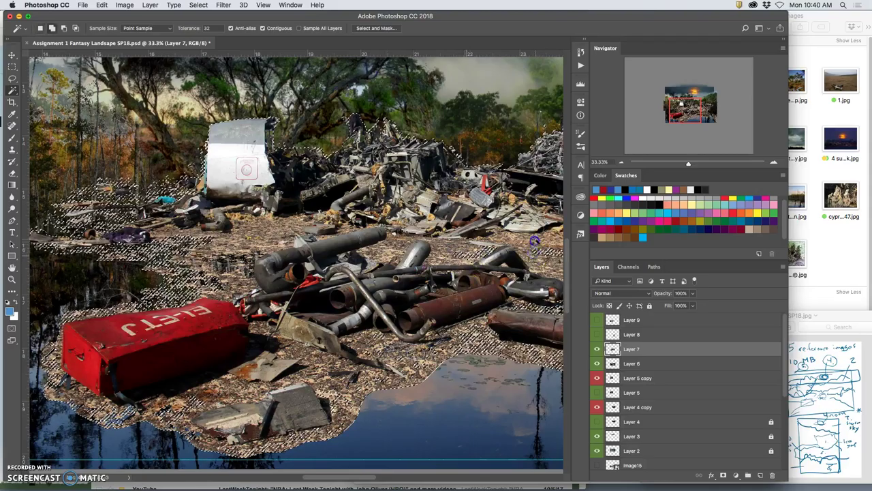
click(278, 236)
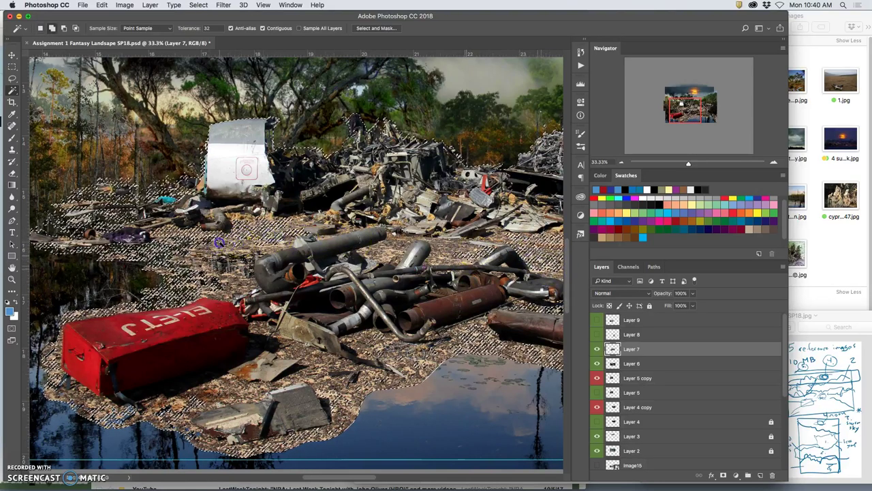
scroll(327, 276, right, 5)
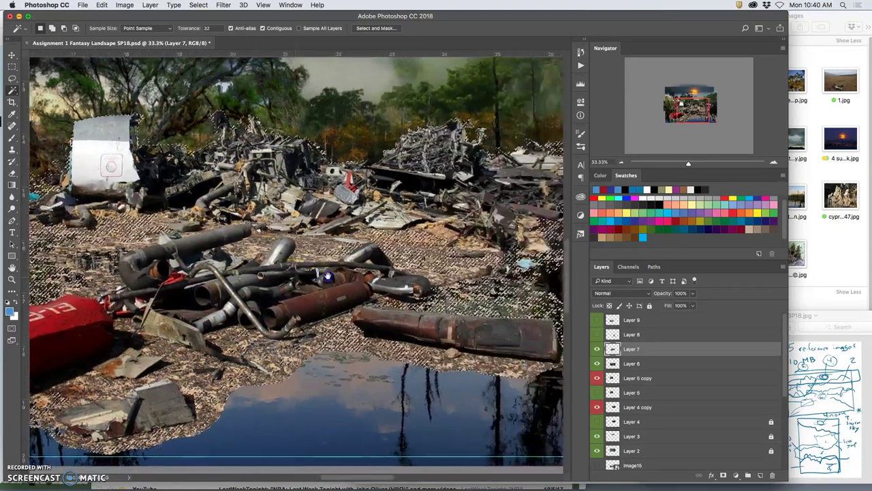
scroll(328, 276, right, 2)
shift+click(350, 263)
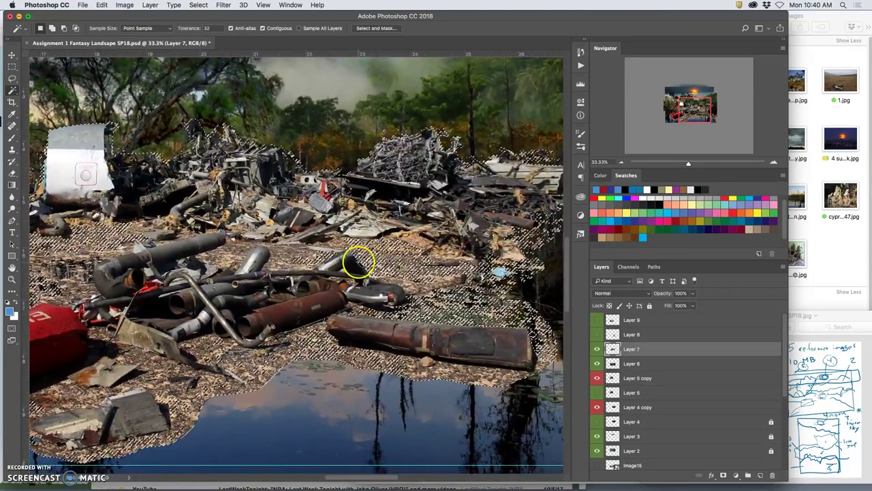
shift+click(234, 251)
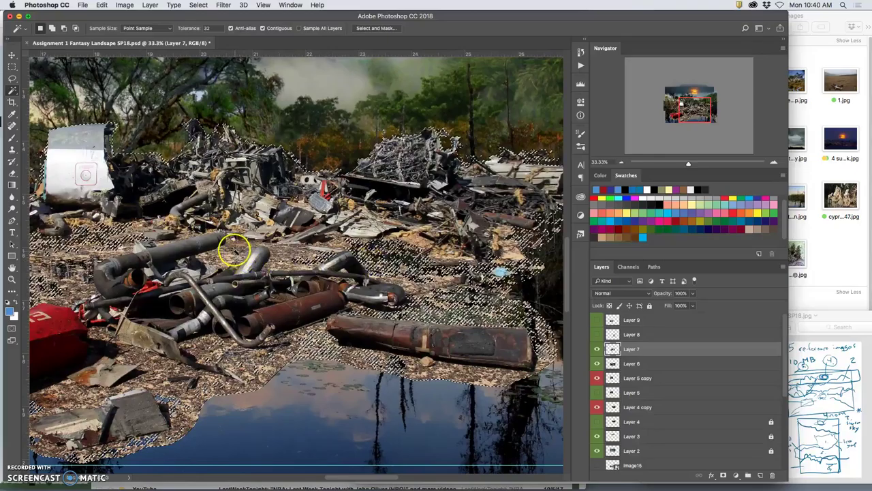
Select the leftover gravel behind the upright pipe and near the grey slab with the Magic Wand and delete it from Layer 7
click(234, 251)
shift+click(230, 251)
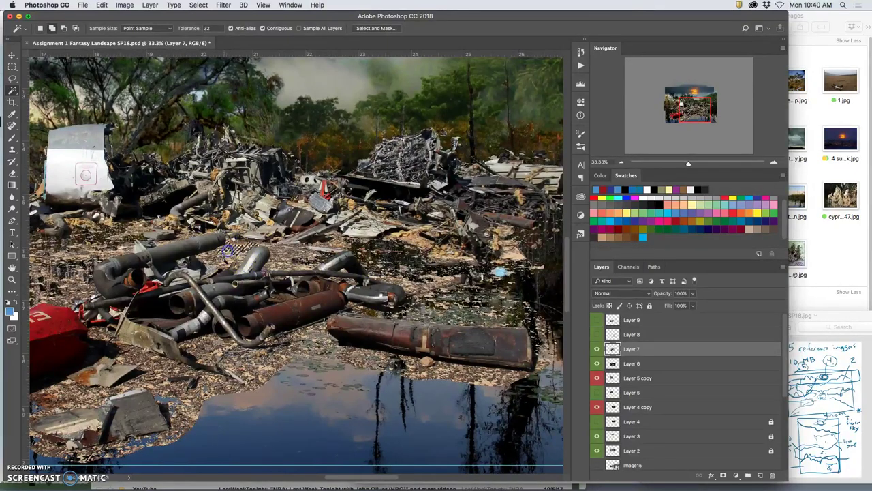
shift+click(273, 265)
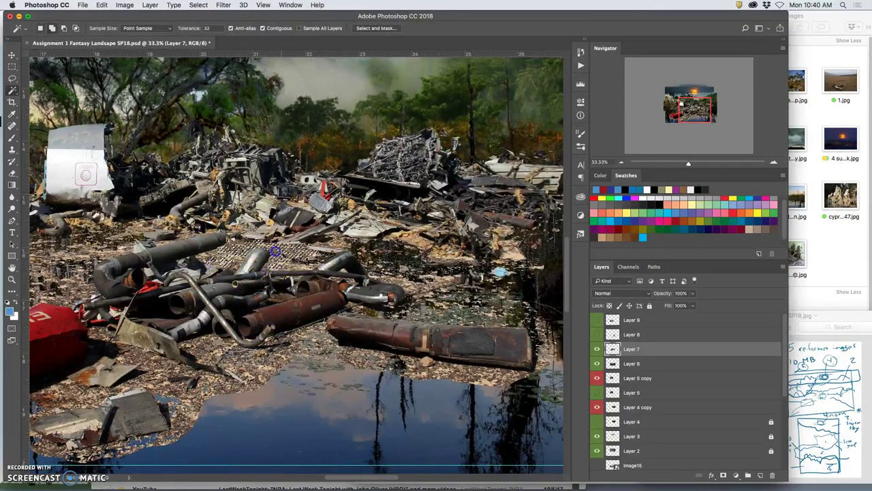
shift+click(165, 375)
shift+click(195, 402)
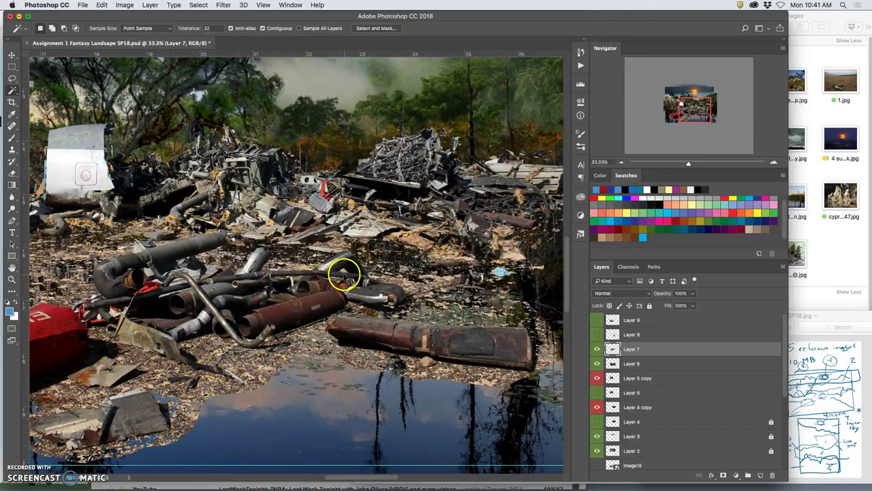
Darken Layer 7 with Levels, setting the midtone input to 0.94 and the white output level to 216
key(super+minus)
key(super+minus)
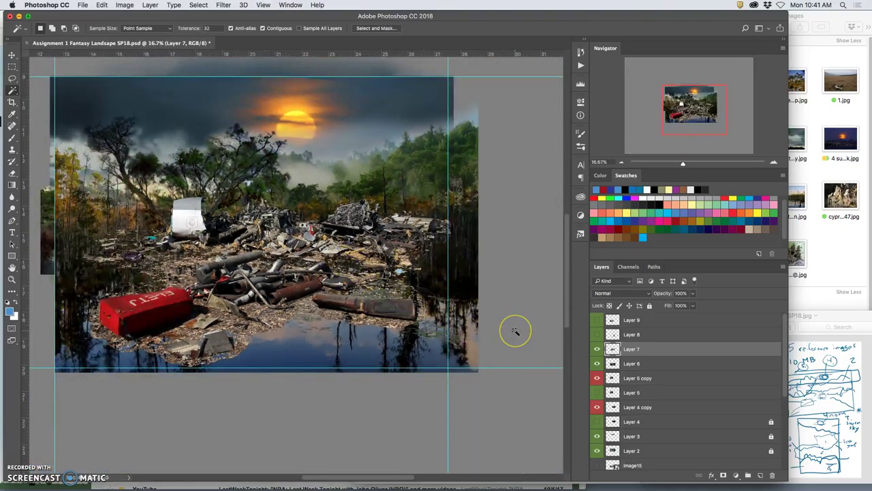
click(454, 275)
click(124, 5)
mouse_move(136, 29)
click(225, 36)
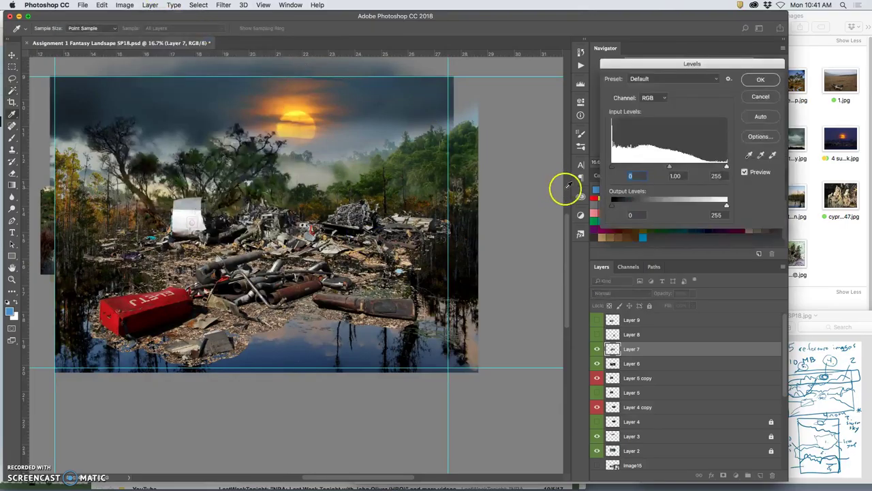
drag(727, 204, 713, 206)
drag(670, 168, 674, 169)
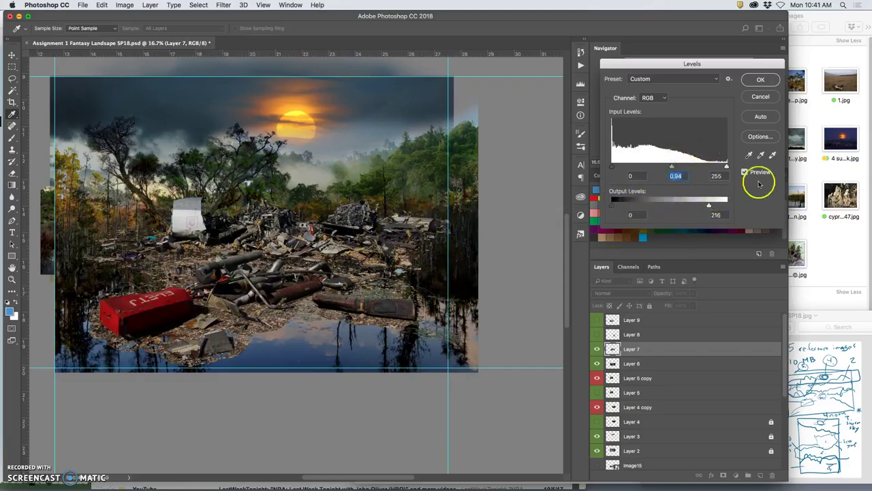
click(760, 80)
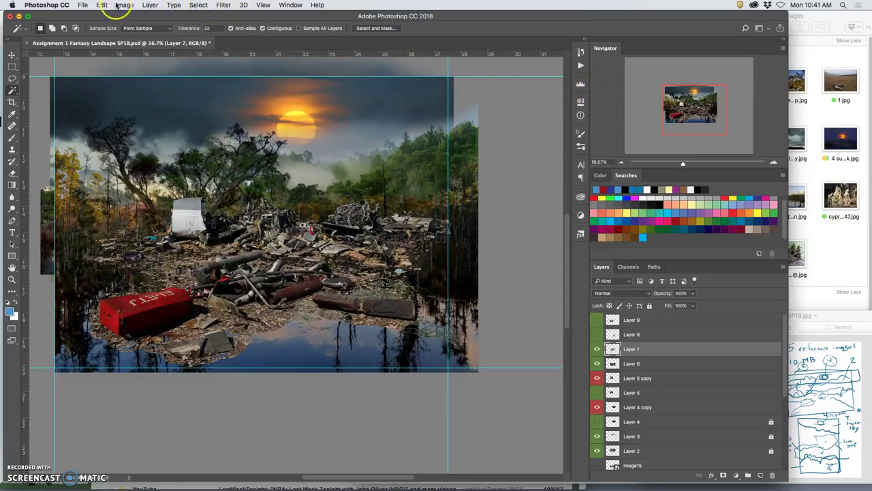
Open Color Balance for Layer 7 and set the midtones to -14 cyan/red, 0 magenta/green and +17 yellow/blue
click(120, 5)
mouse_move(142, 31)
click(242, 86)
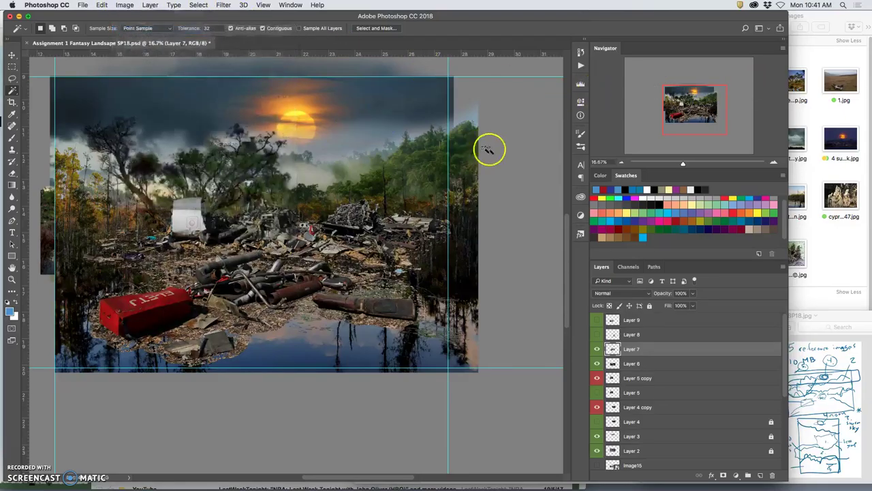
drag(655, 111, 658, 115)
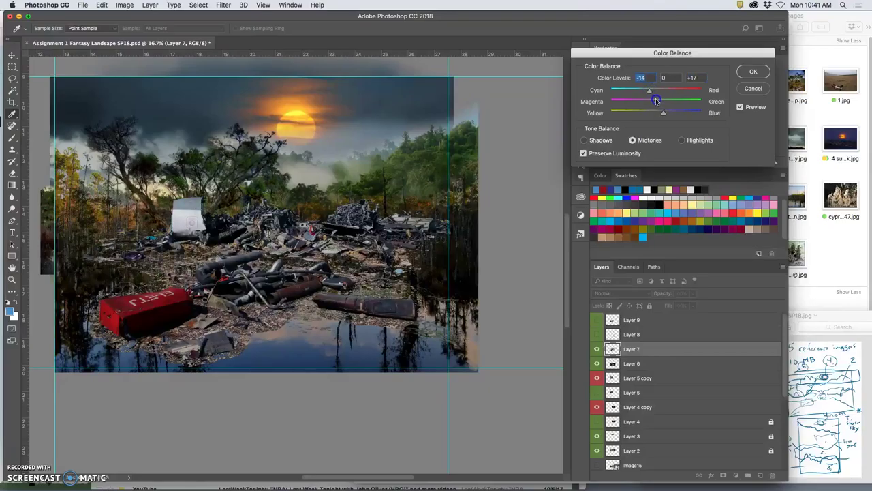
Shift the highlights toward blue, set the shadows to -11, +2 and +4, and apply the Color Balance to Layer 7
click(681, 139)
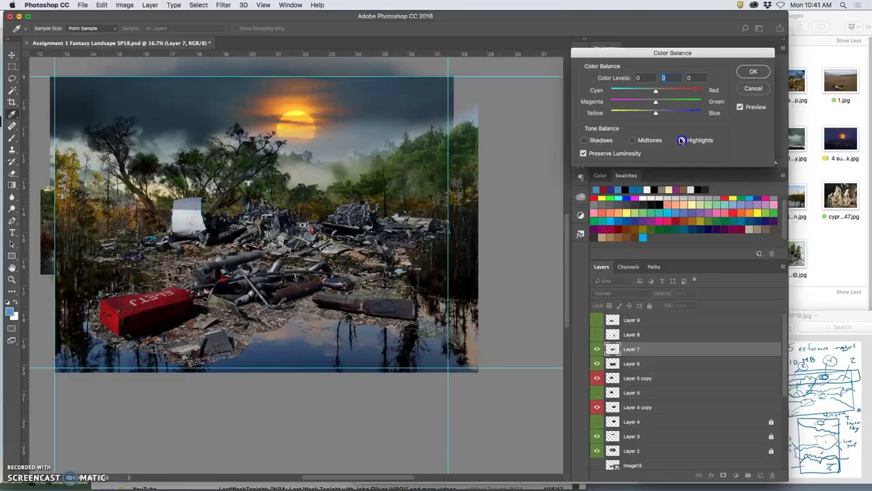
drag(657, 113, 658, 116)
click(584, 140)
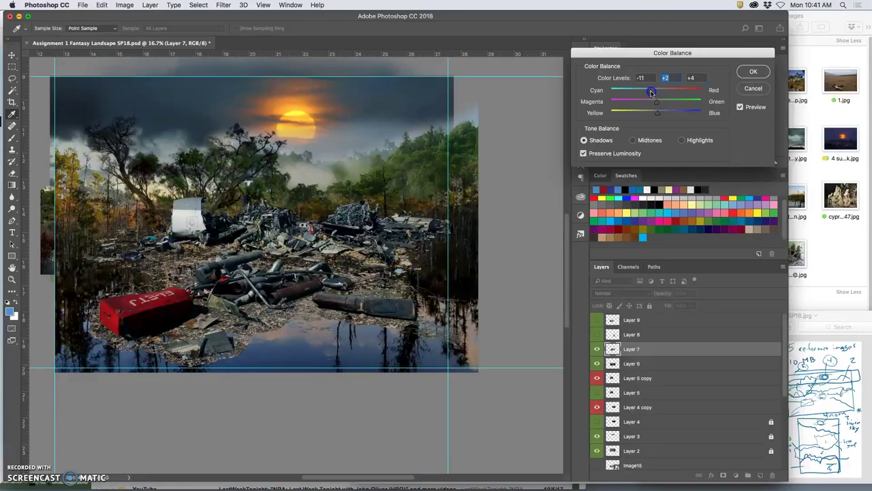
click(751, 72)
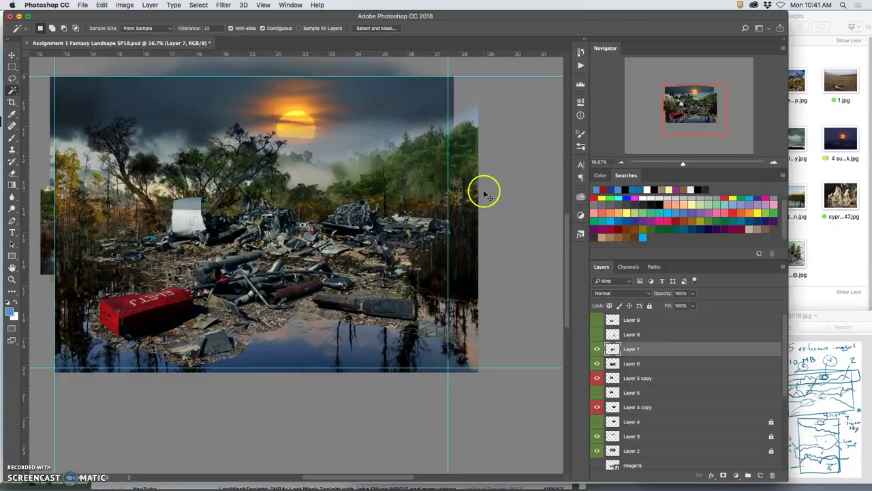
scroll(422, 293, up, 3)
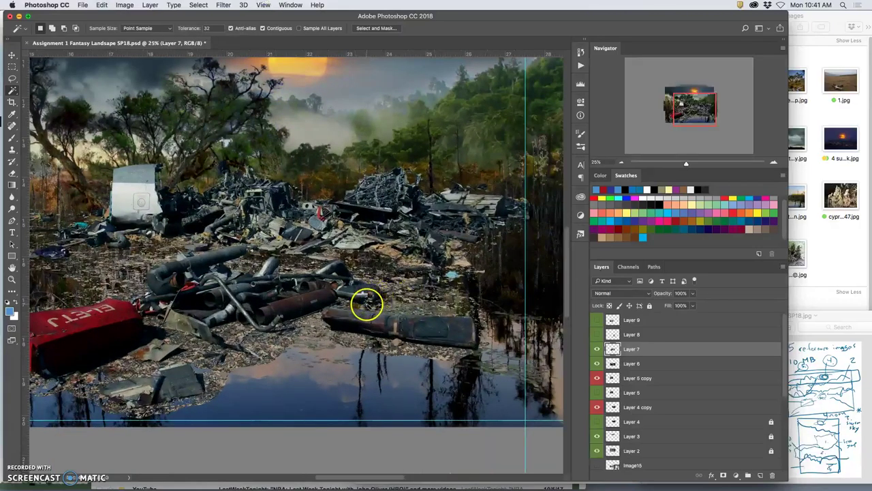